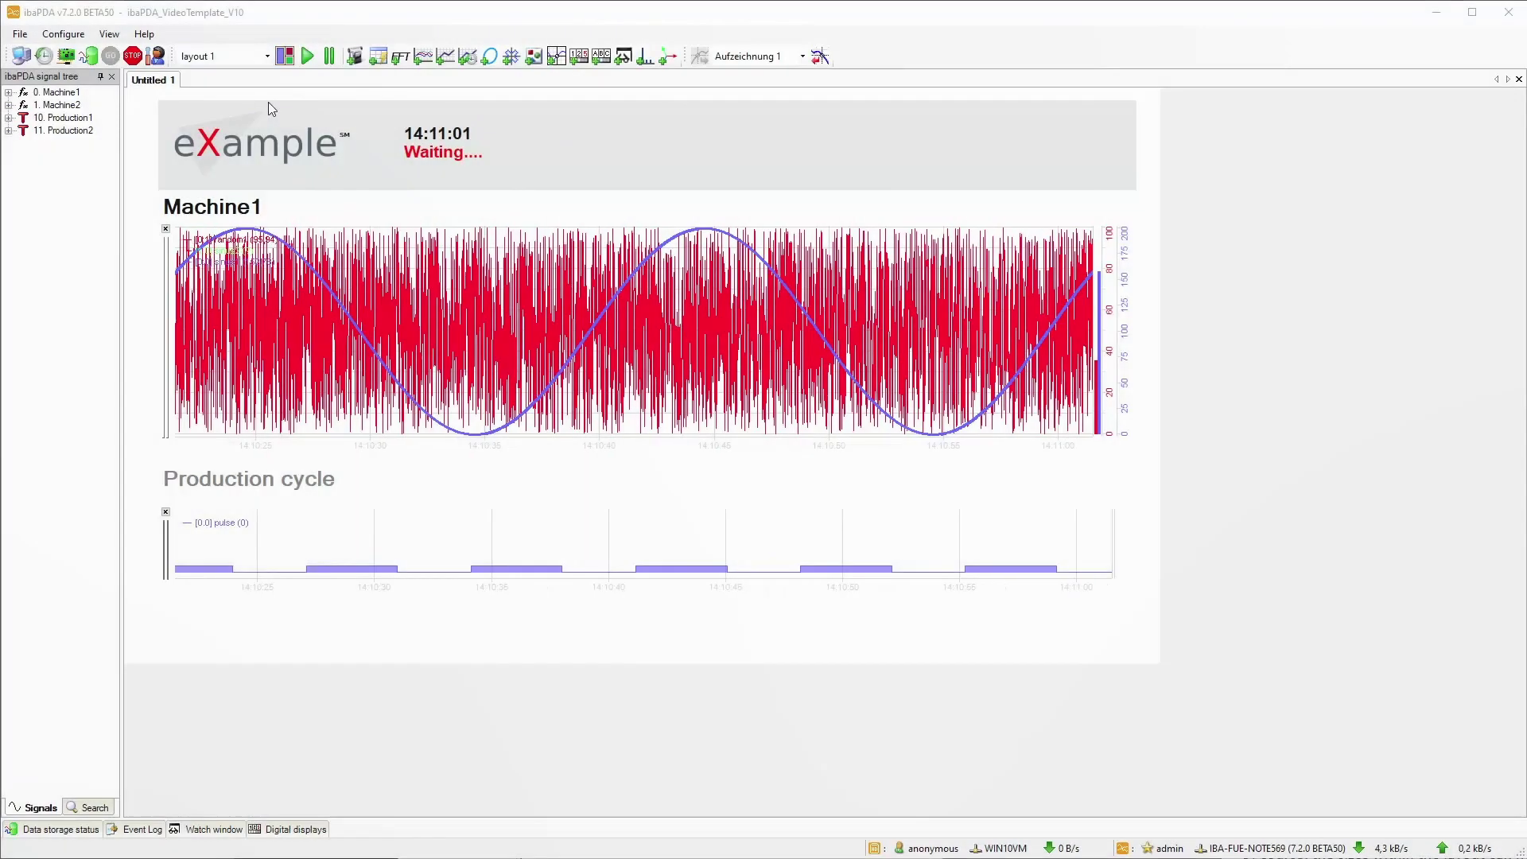
- Check the existing layouts and bring up the Manage layouts dialog
click(268, 57)
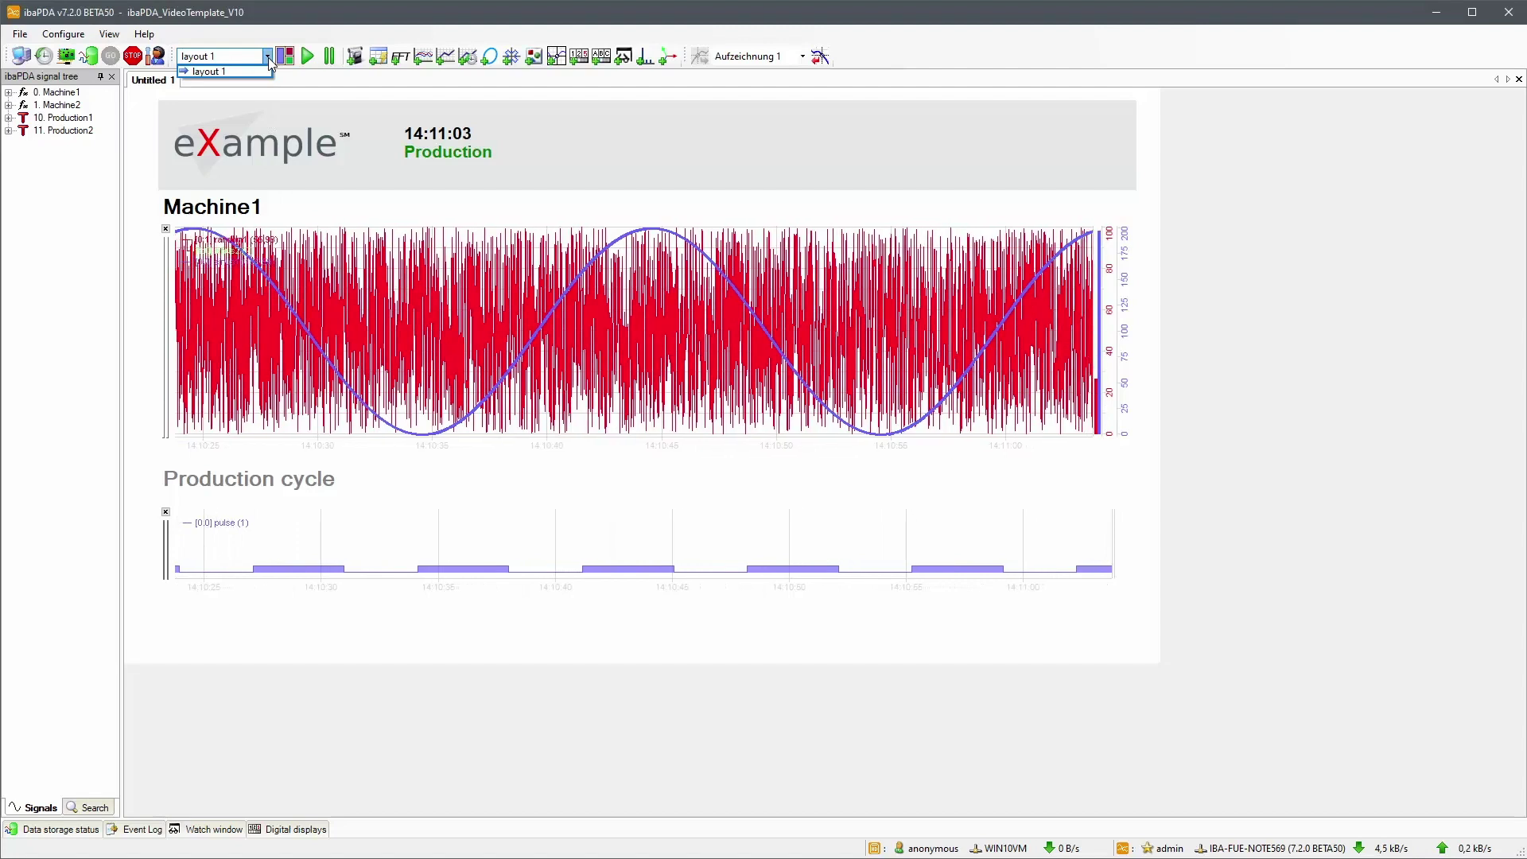
click(270, 64)
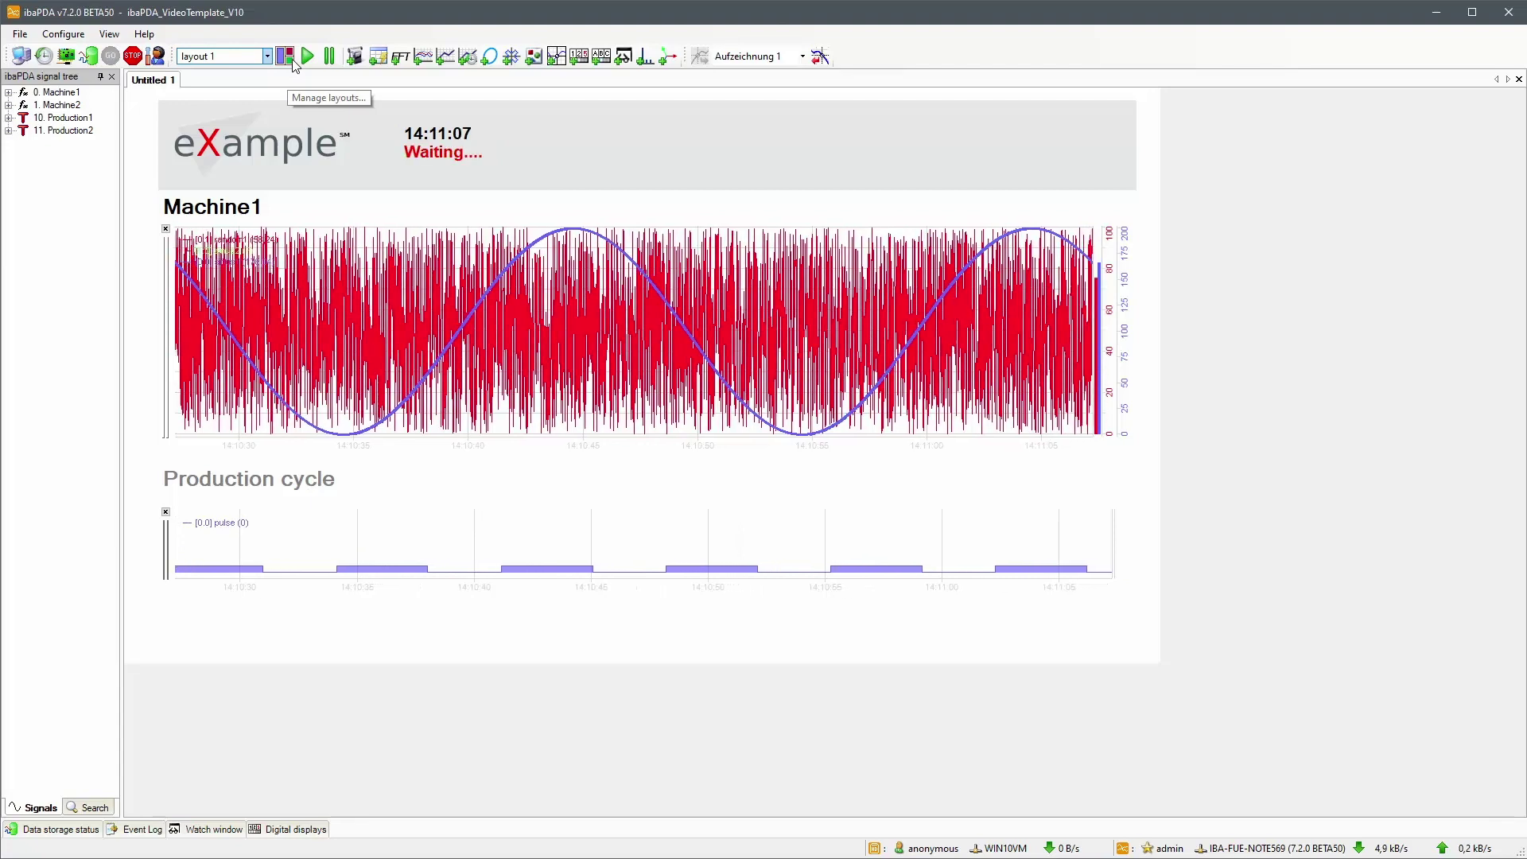
click(291, 62)
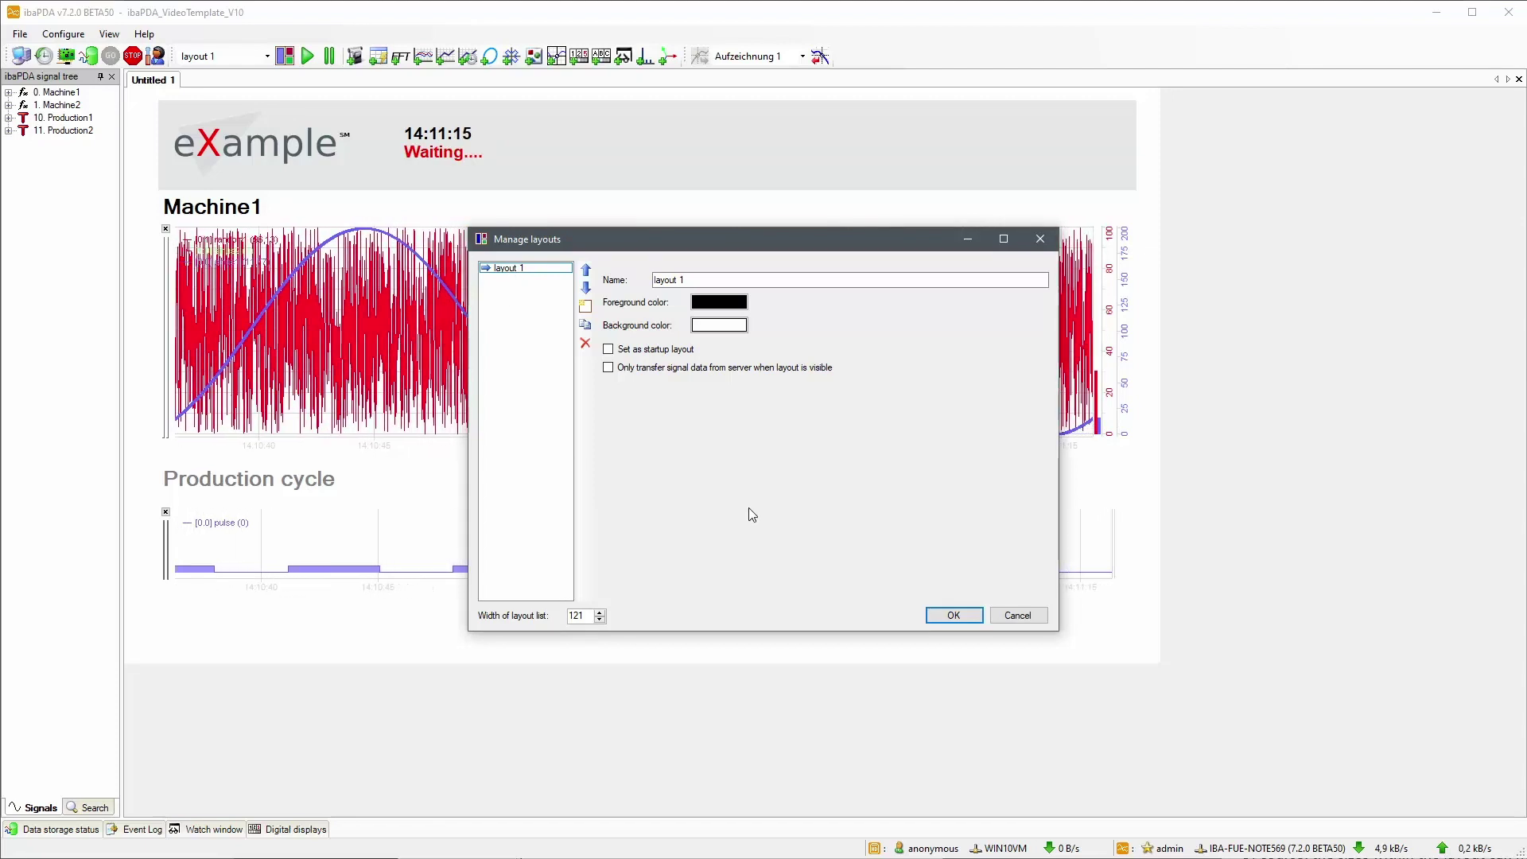
click(967, 616)
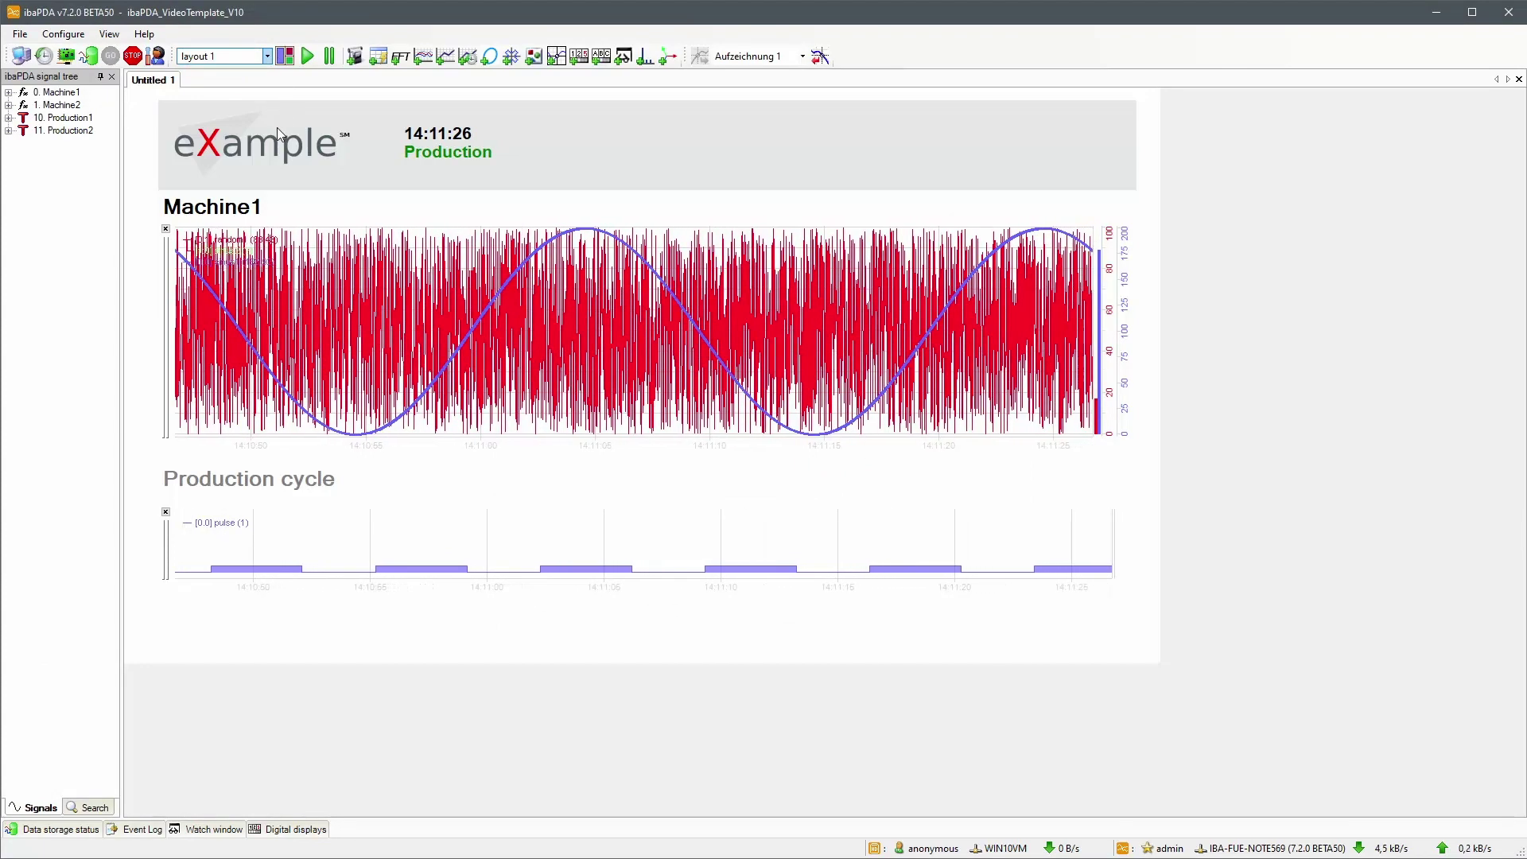
click(284, 56)
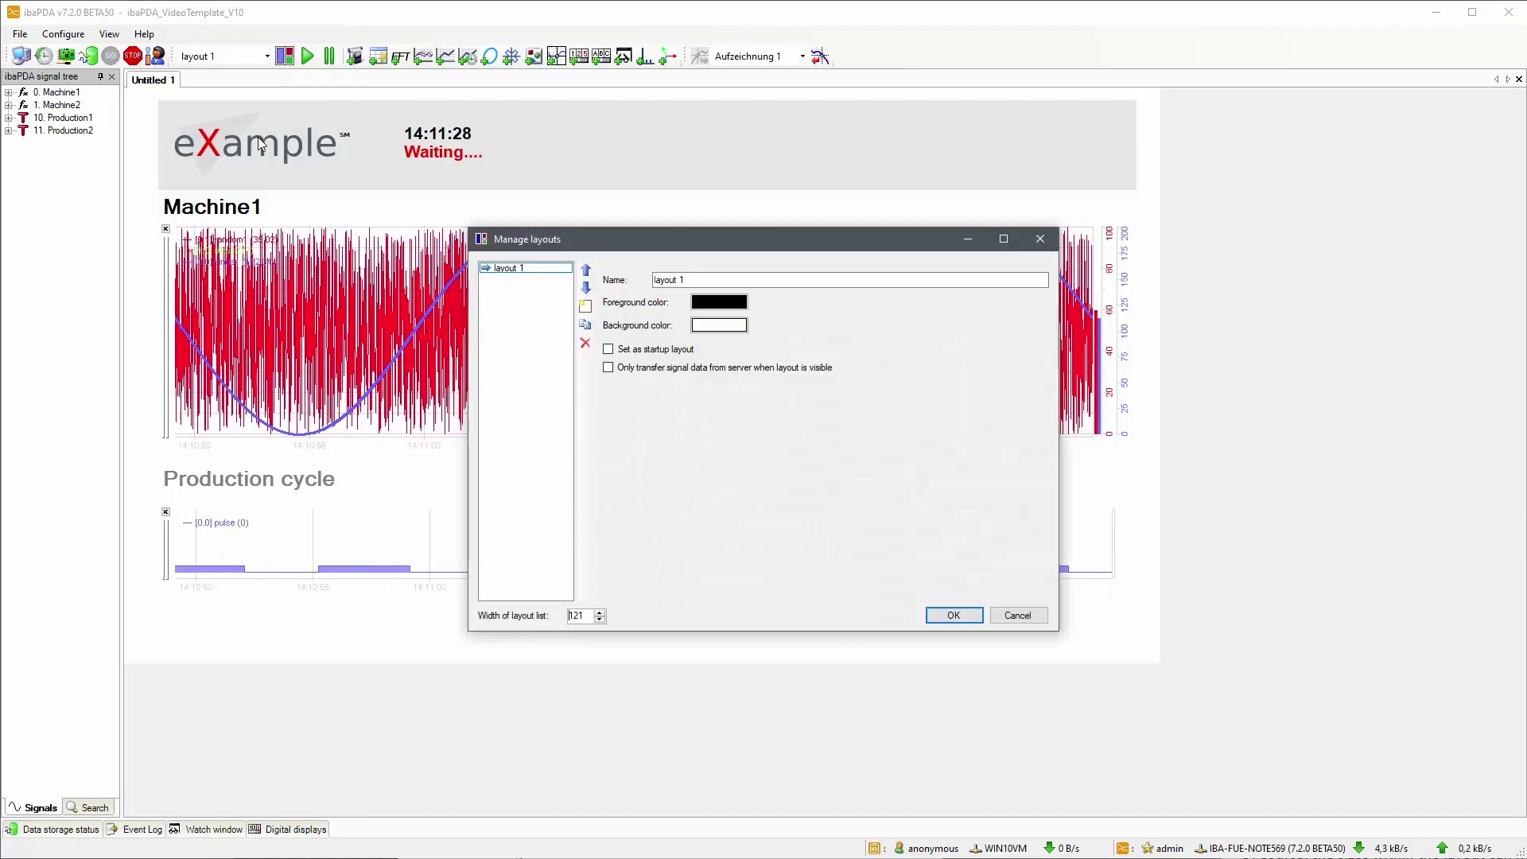
- Copy layout 1, move the copy to the top as 'Main', and rename the original 'Machine 1'
click(586, 327)
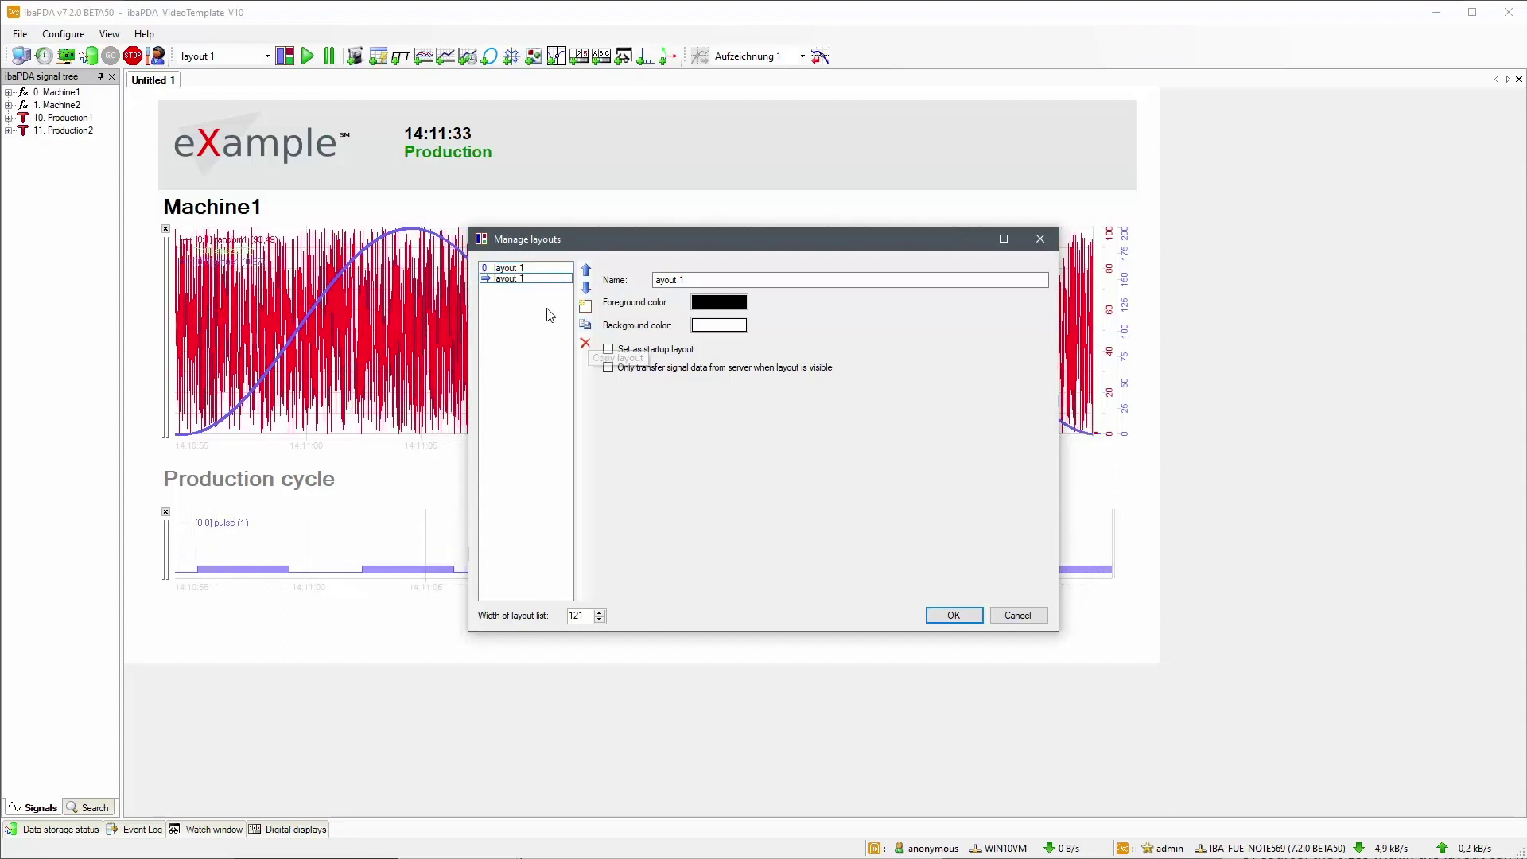
click(586, 270)
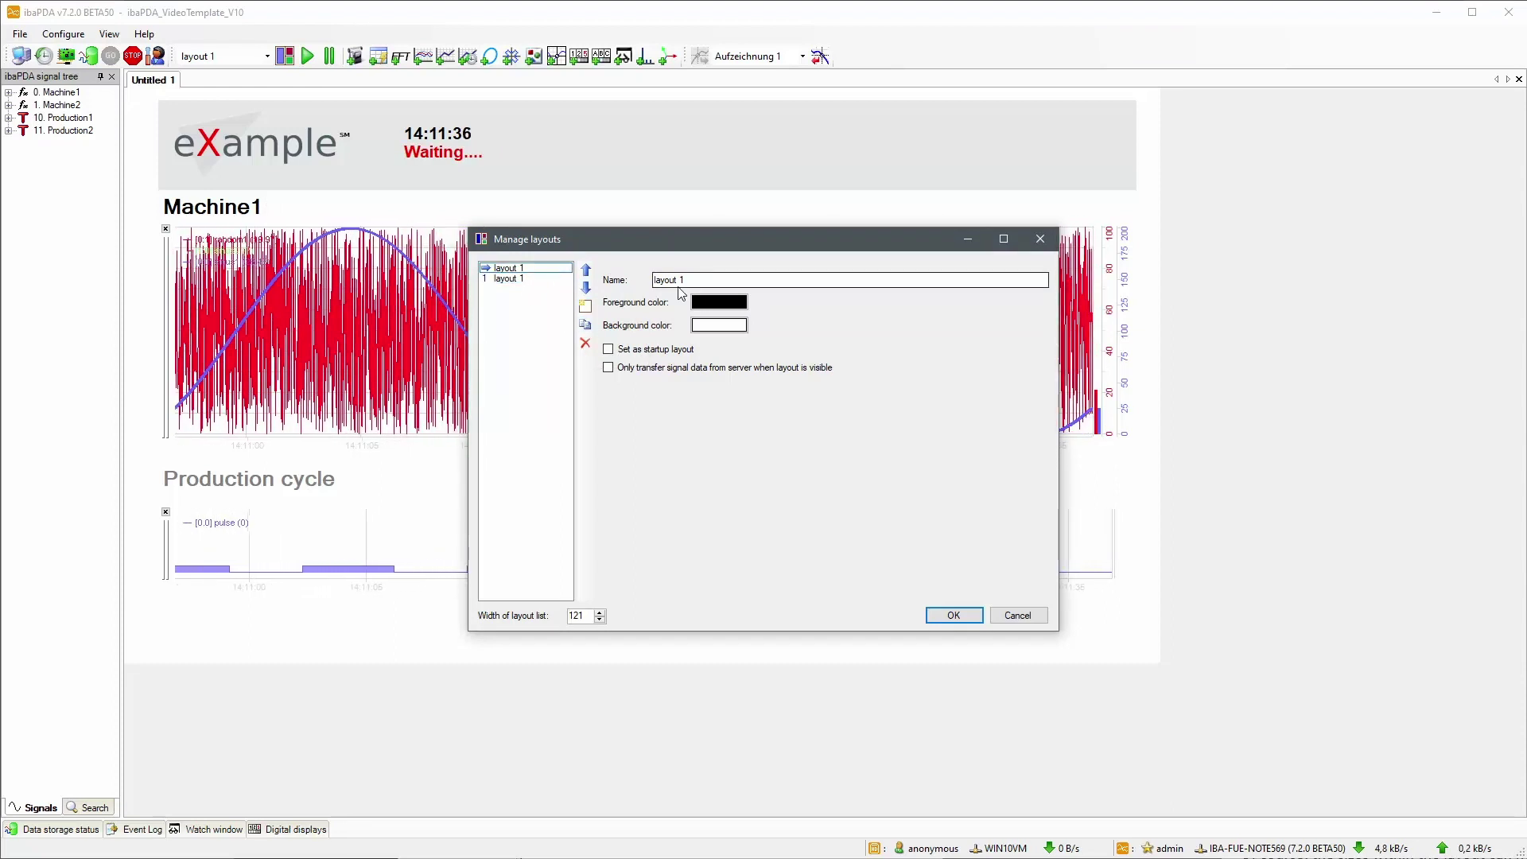
triple_click(701, 279)
text(Main)
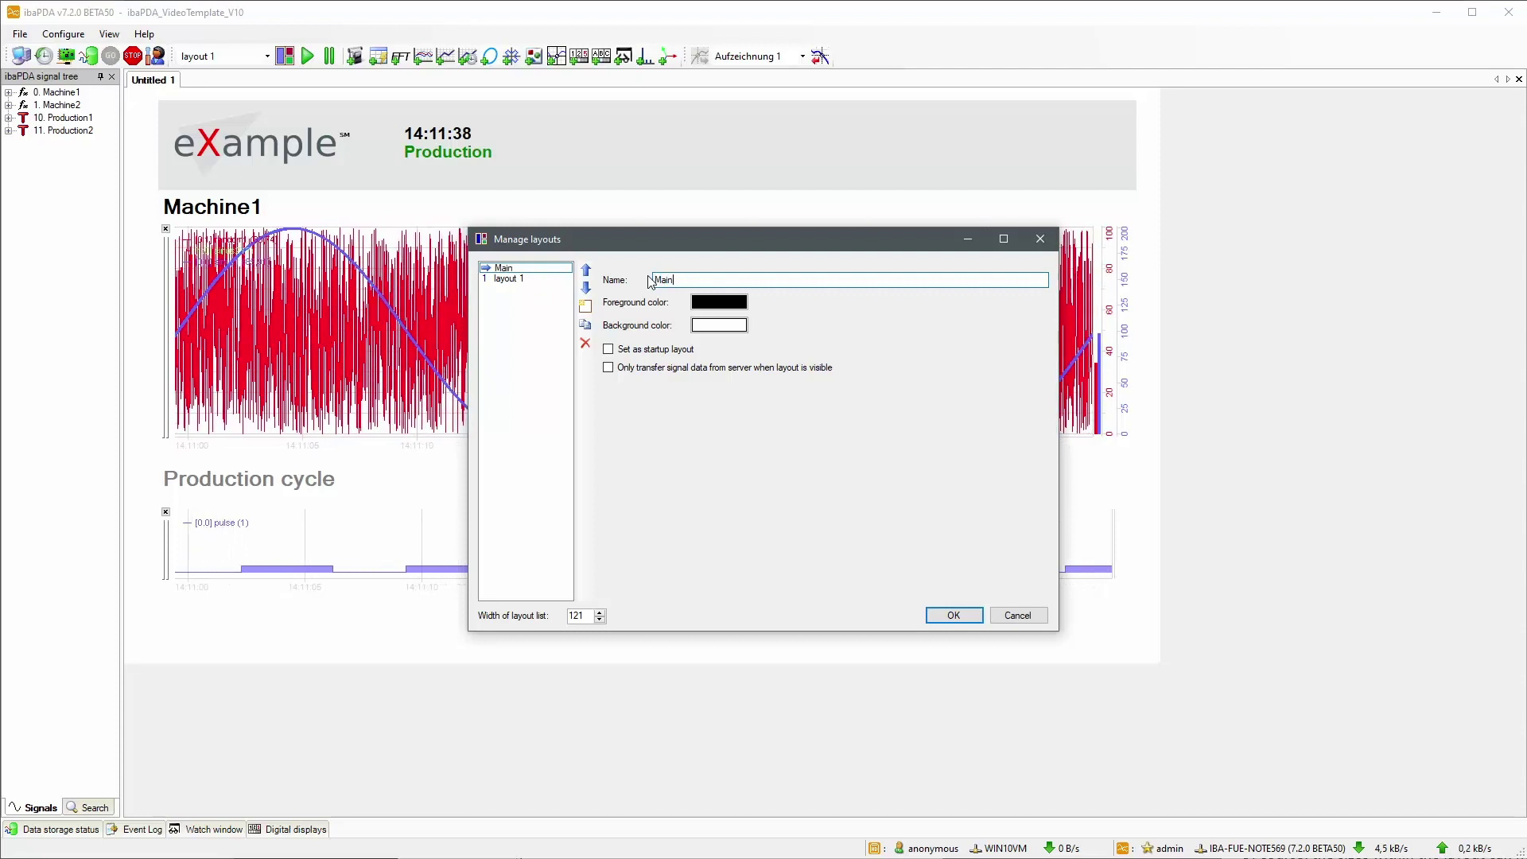
click(509, 278)
key(Tab)
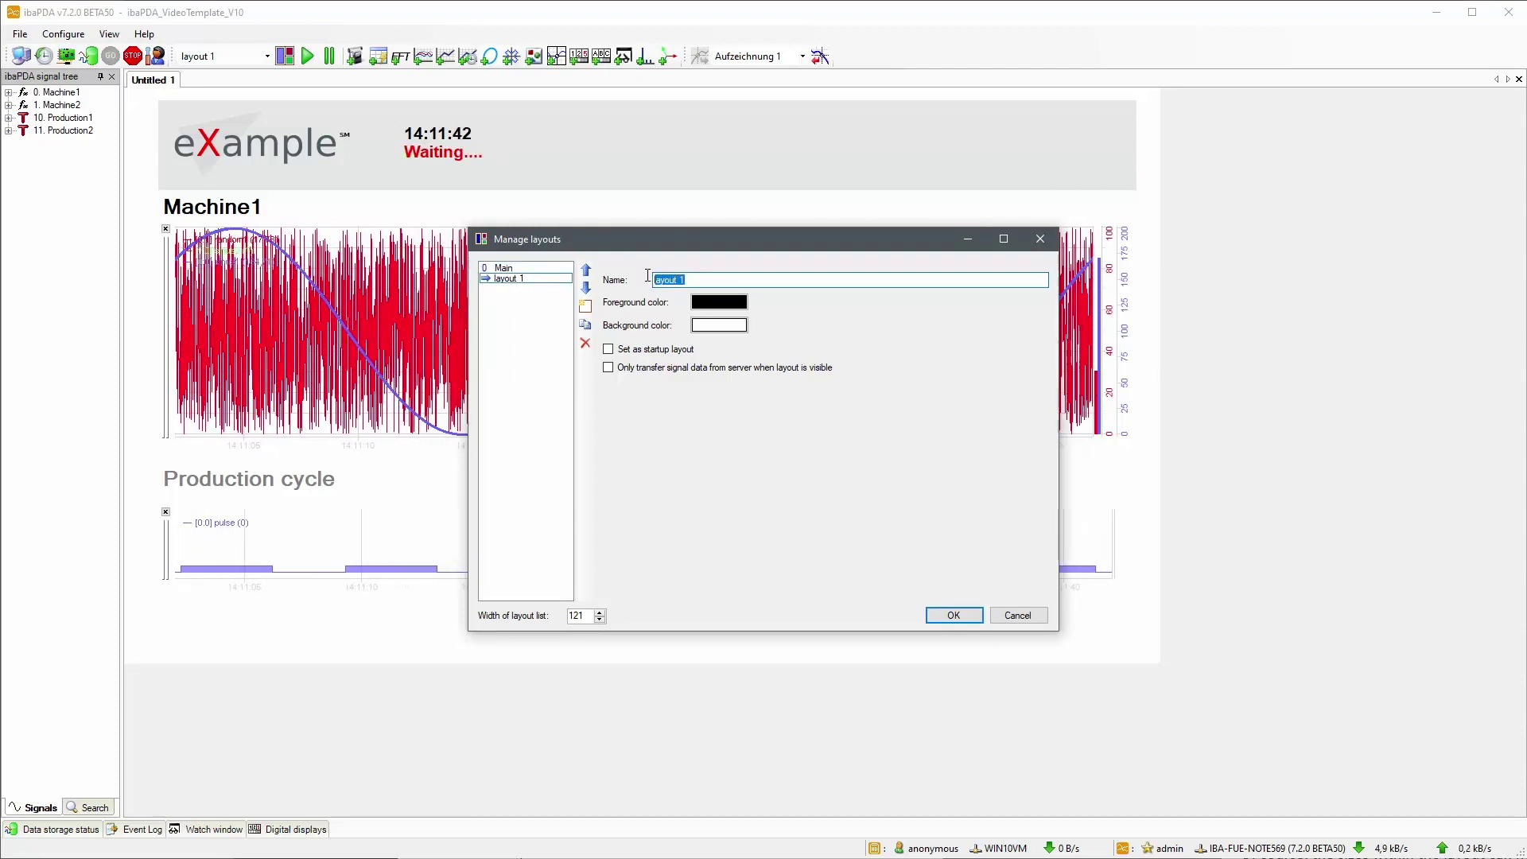
text(Machine 1)
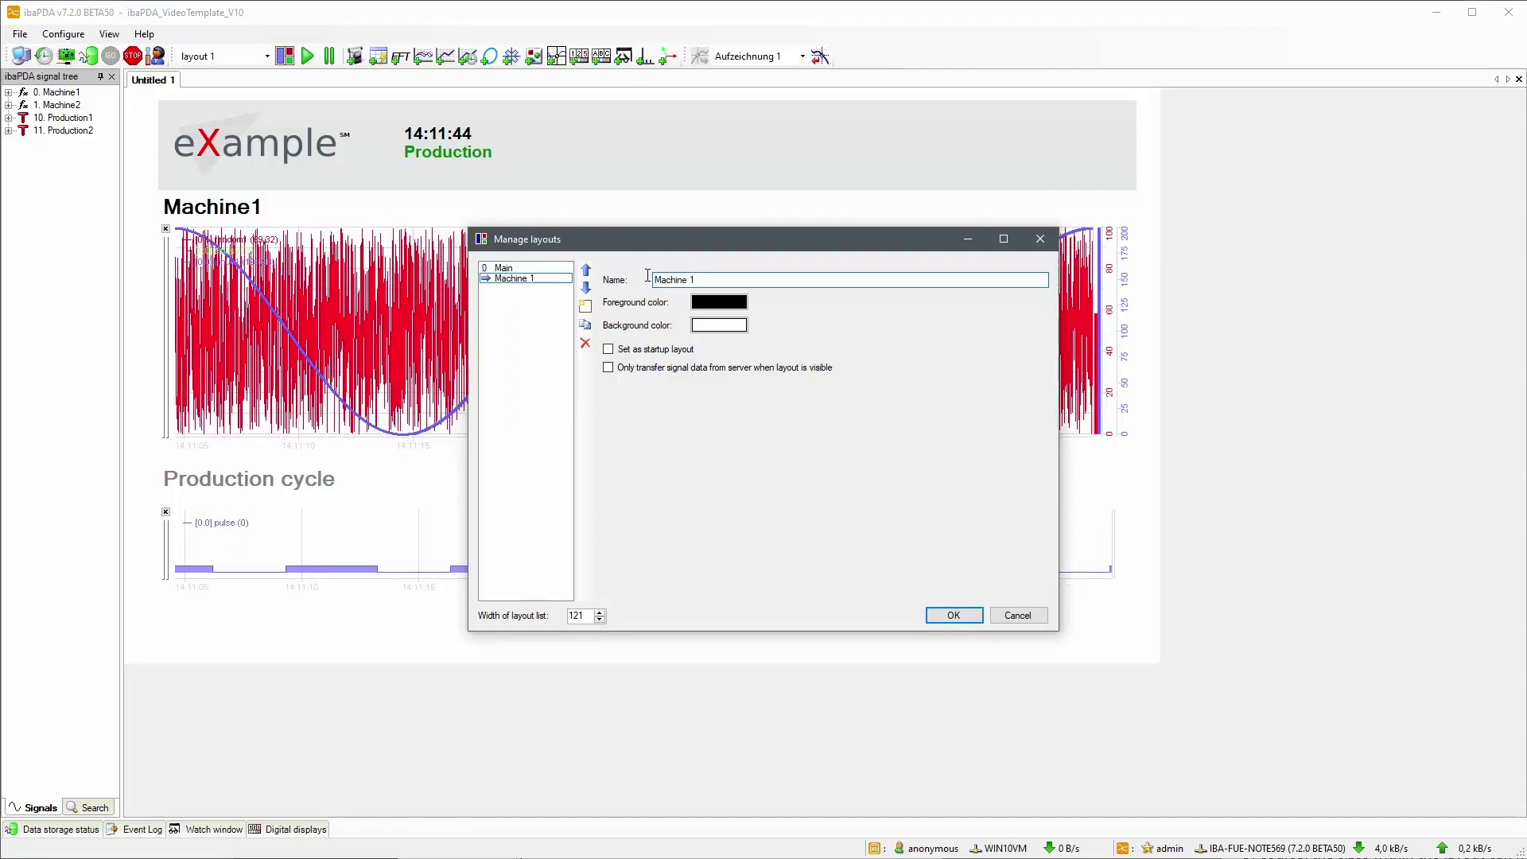
click(970, 618)
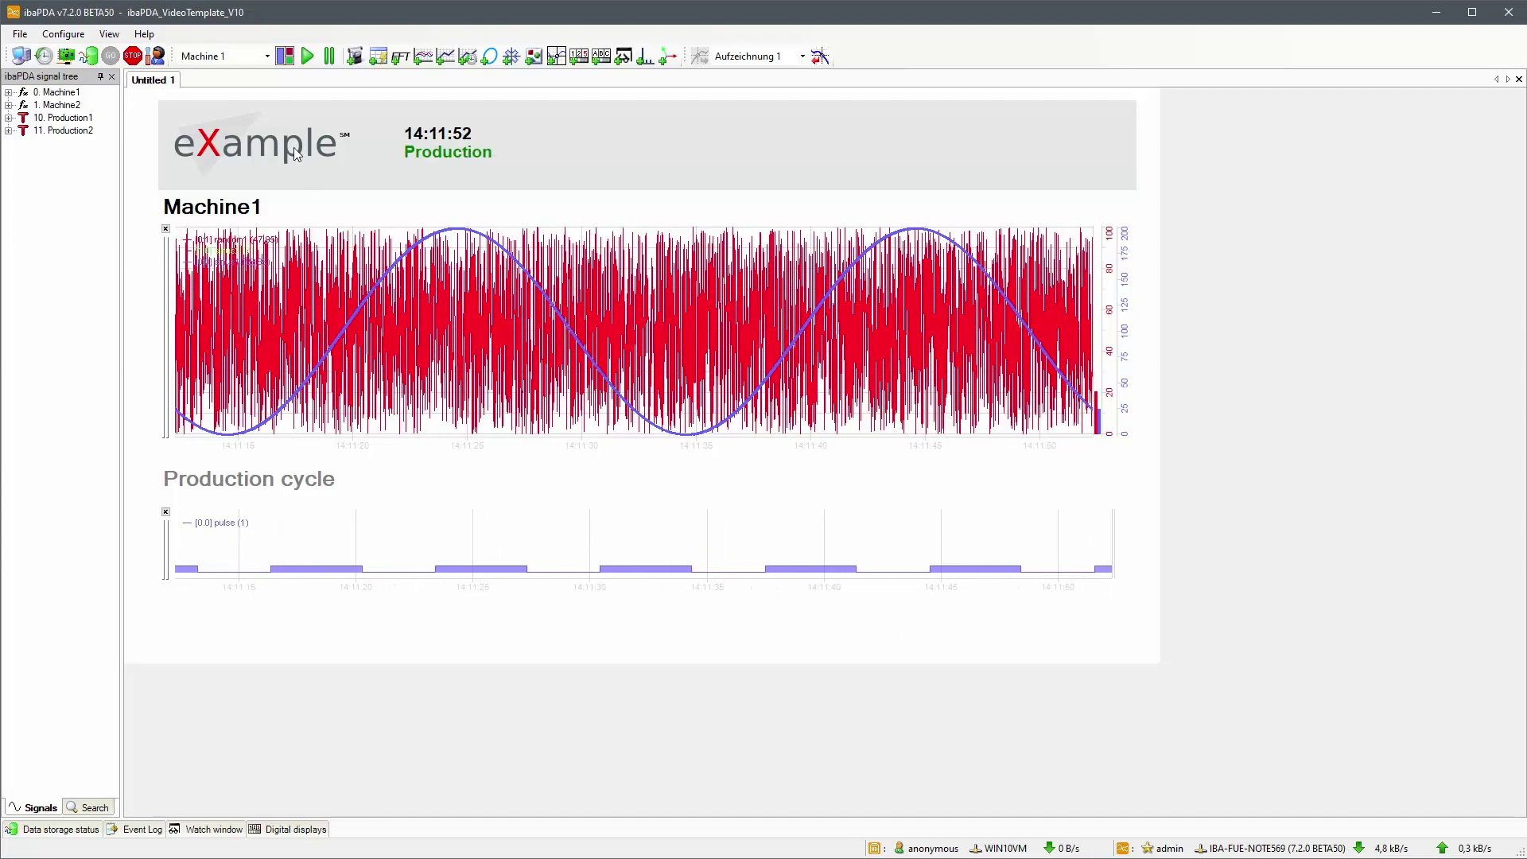
- Switch to the Main layout and put it into design mode
click(270, 57)
click(252, 71)
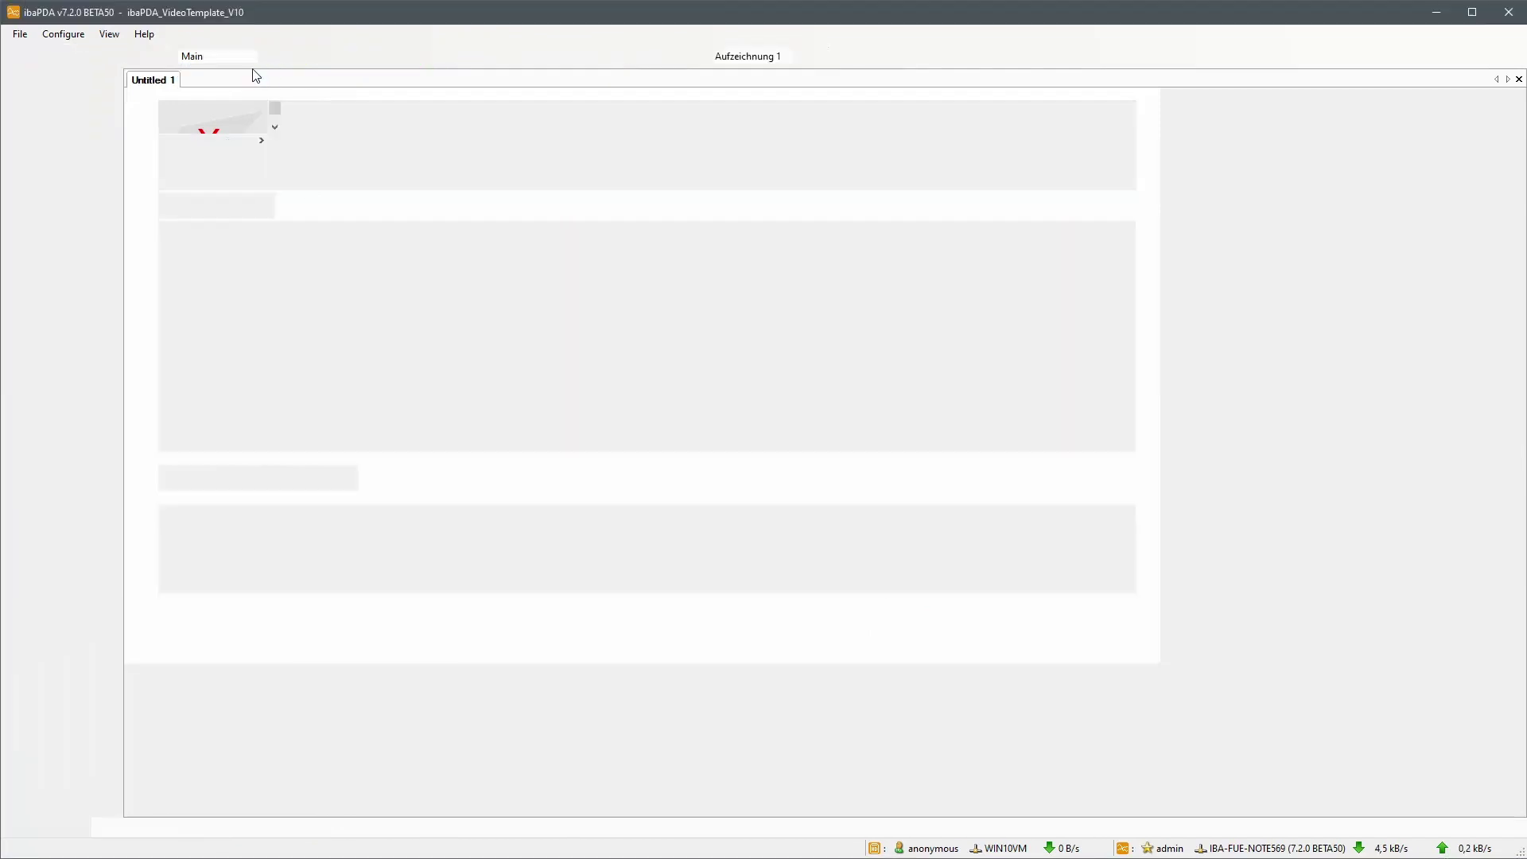
right_click(287, 178)
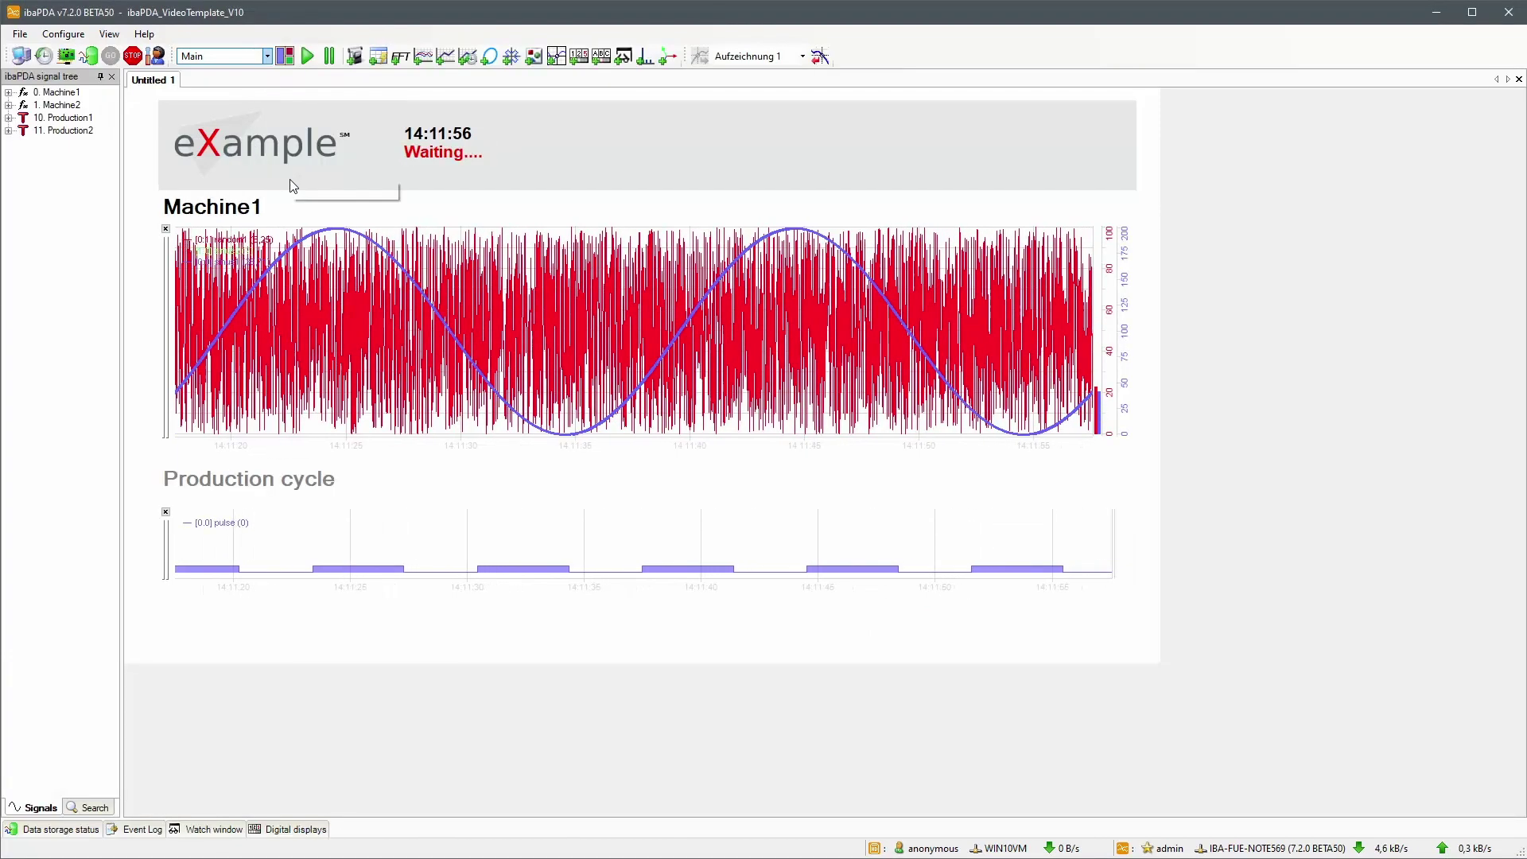
right_click(229, 197)
right_click(351, 204)
click(402, 211)
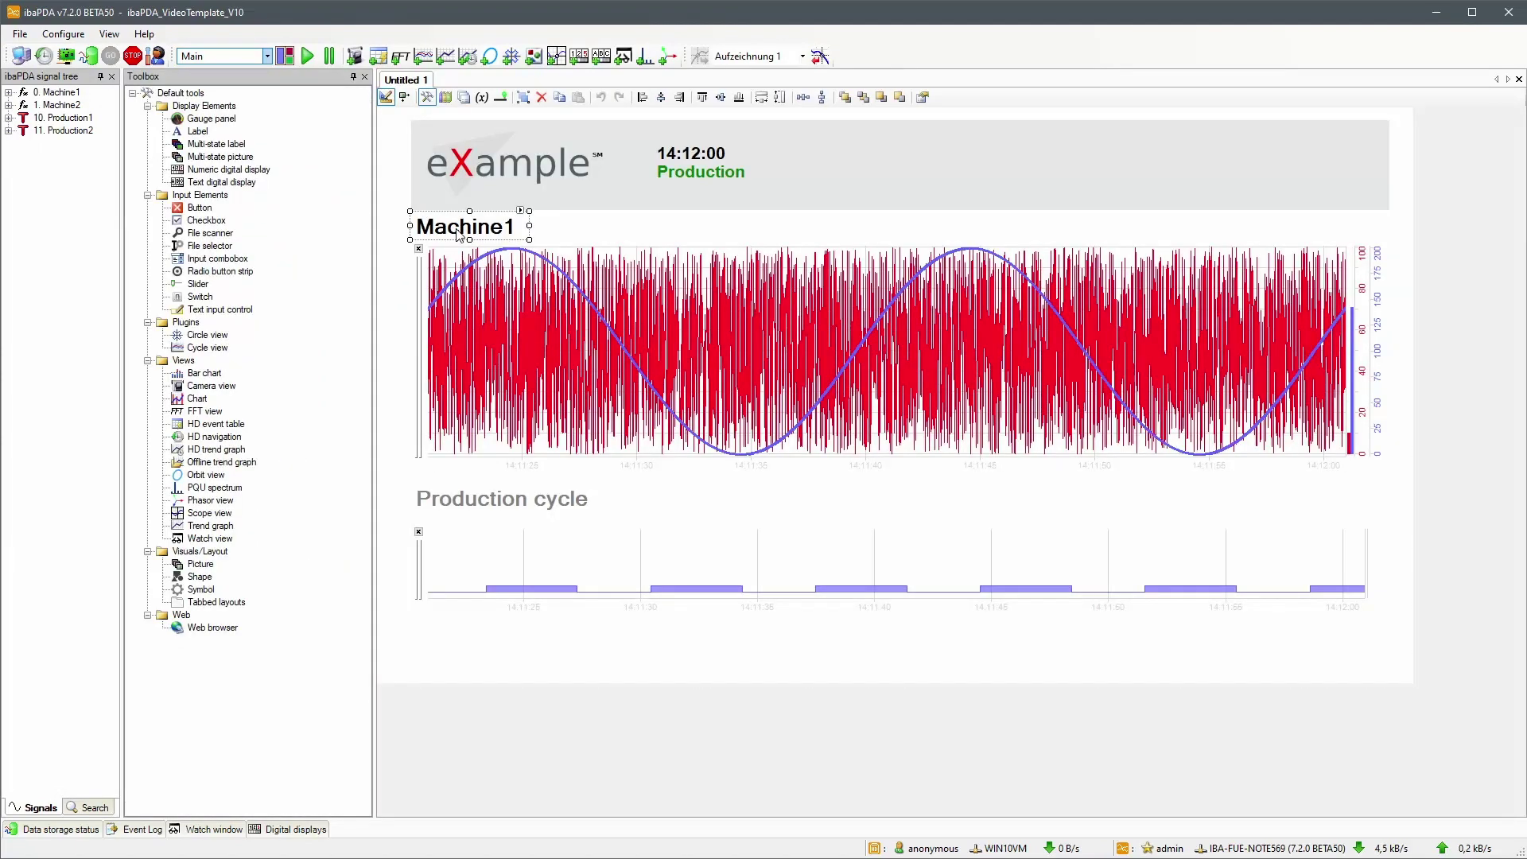
- Delete the Machine1 and Production cycle charts, add and enlarge a Tabbed layouts container, stop design mode
key(Delete)
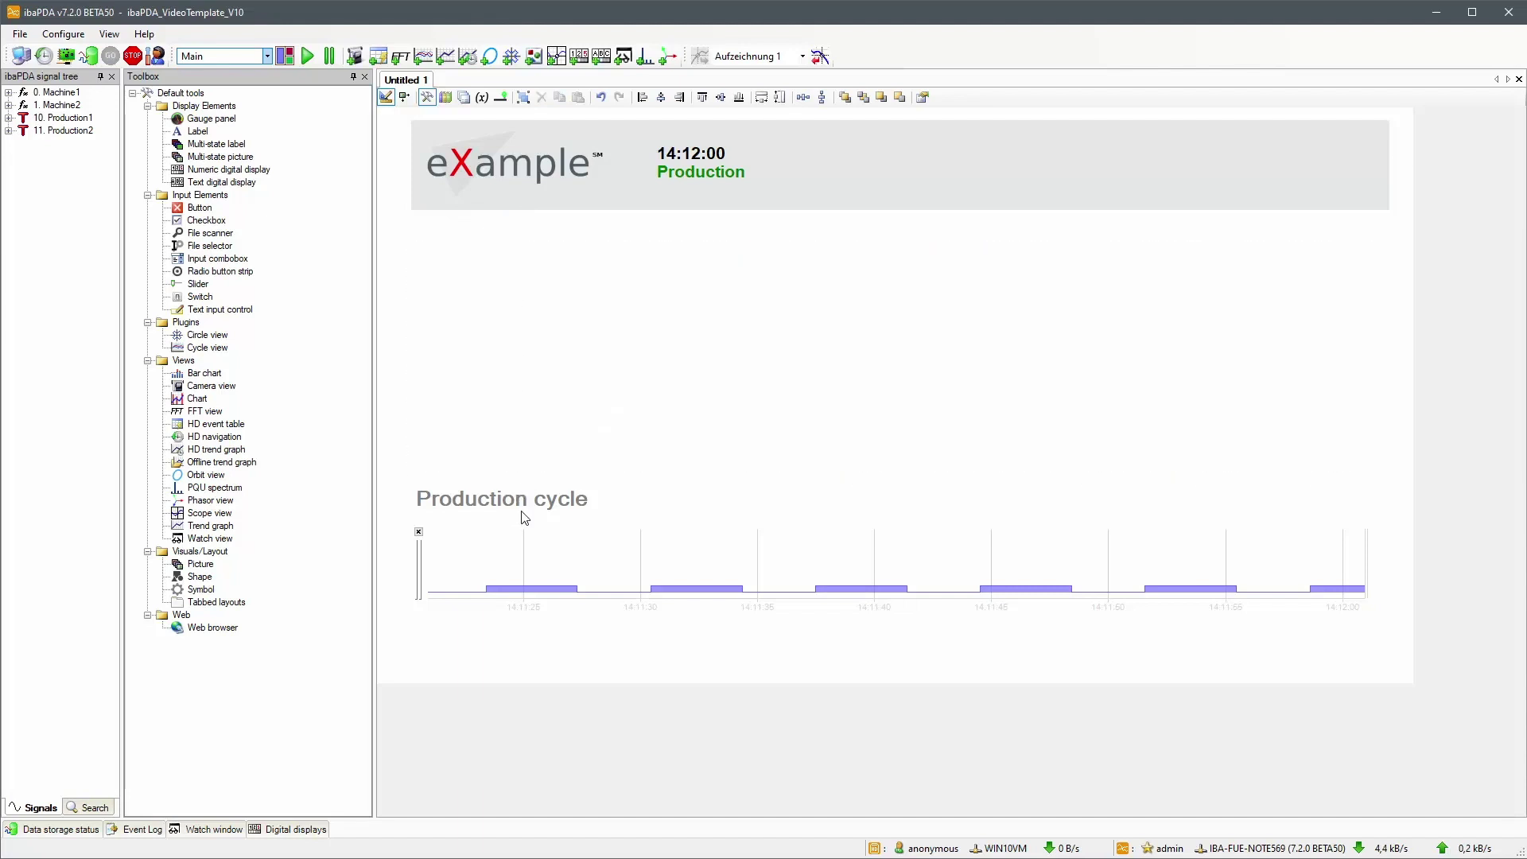
key(Delete)
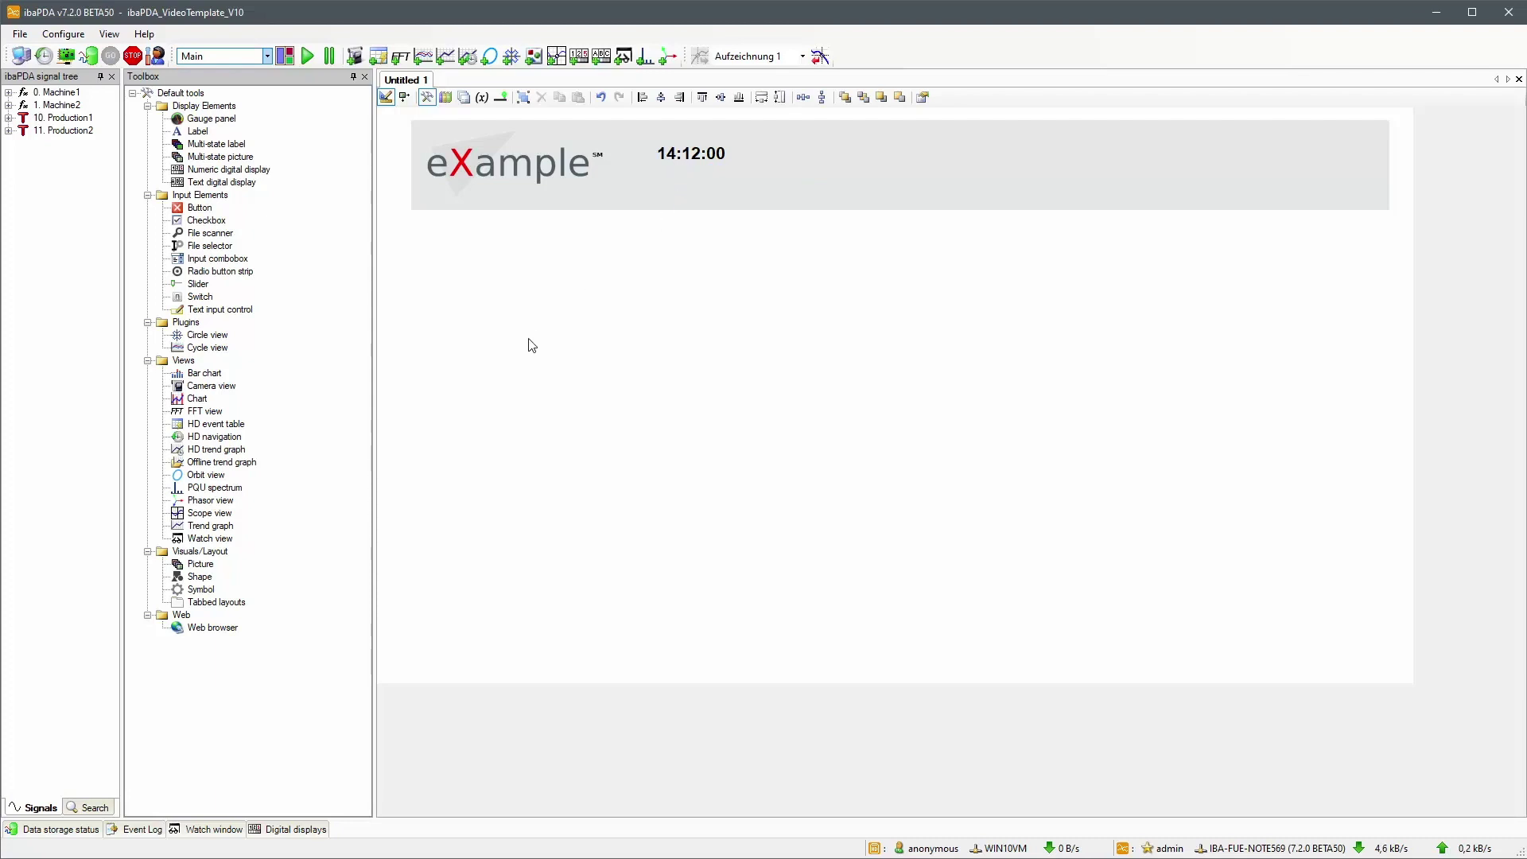
click(435, 251)
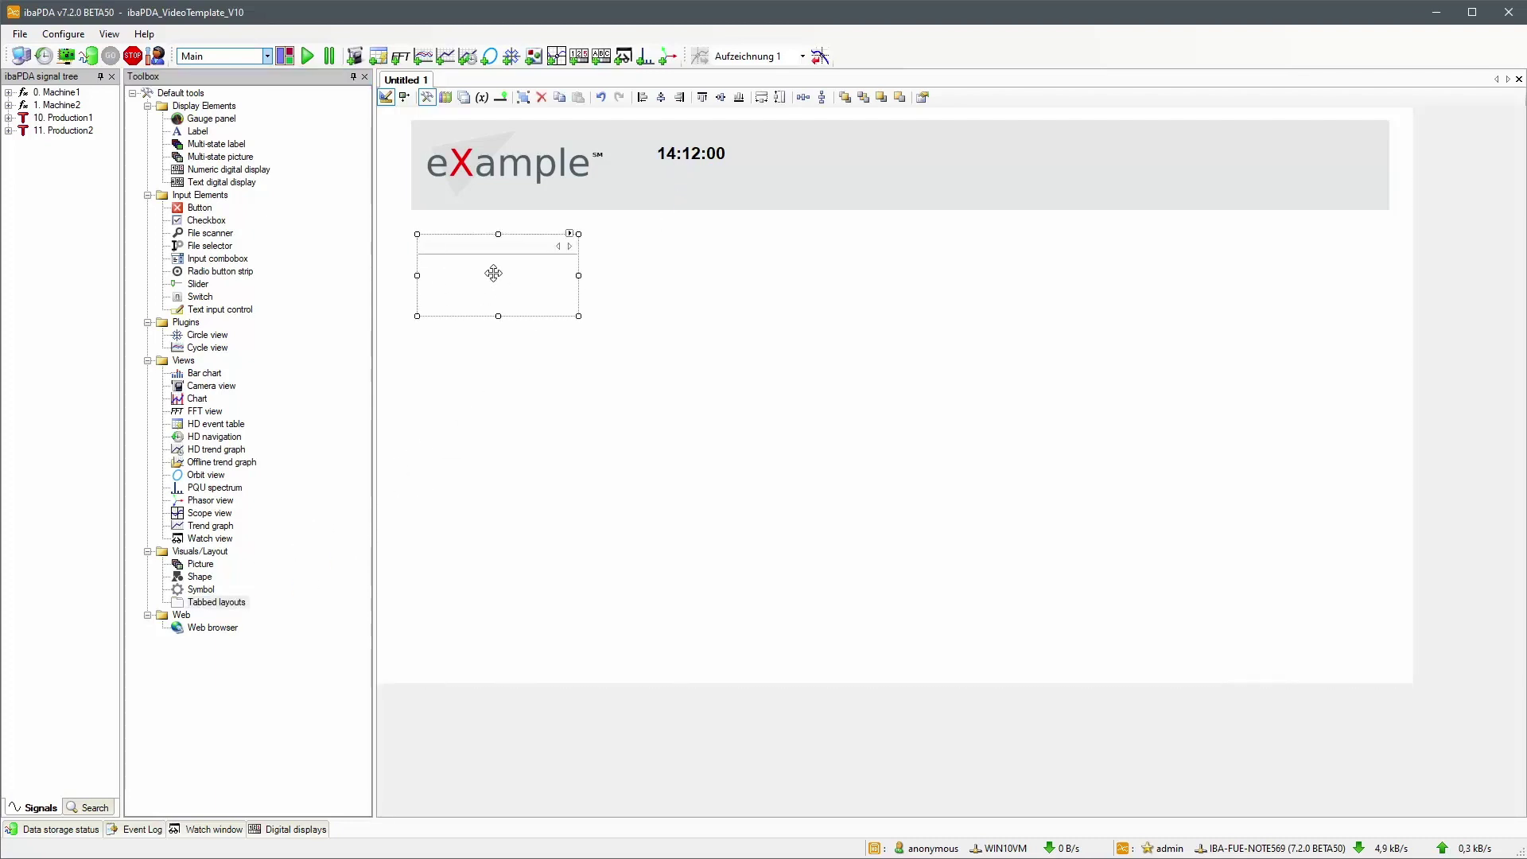
drag(1360, 730, 1391, 776)
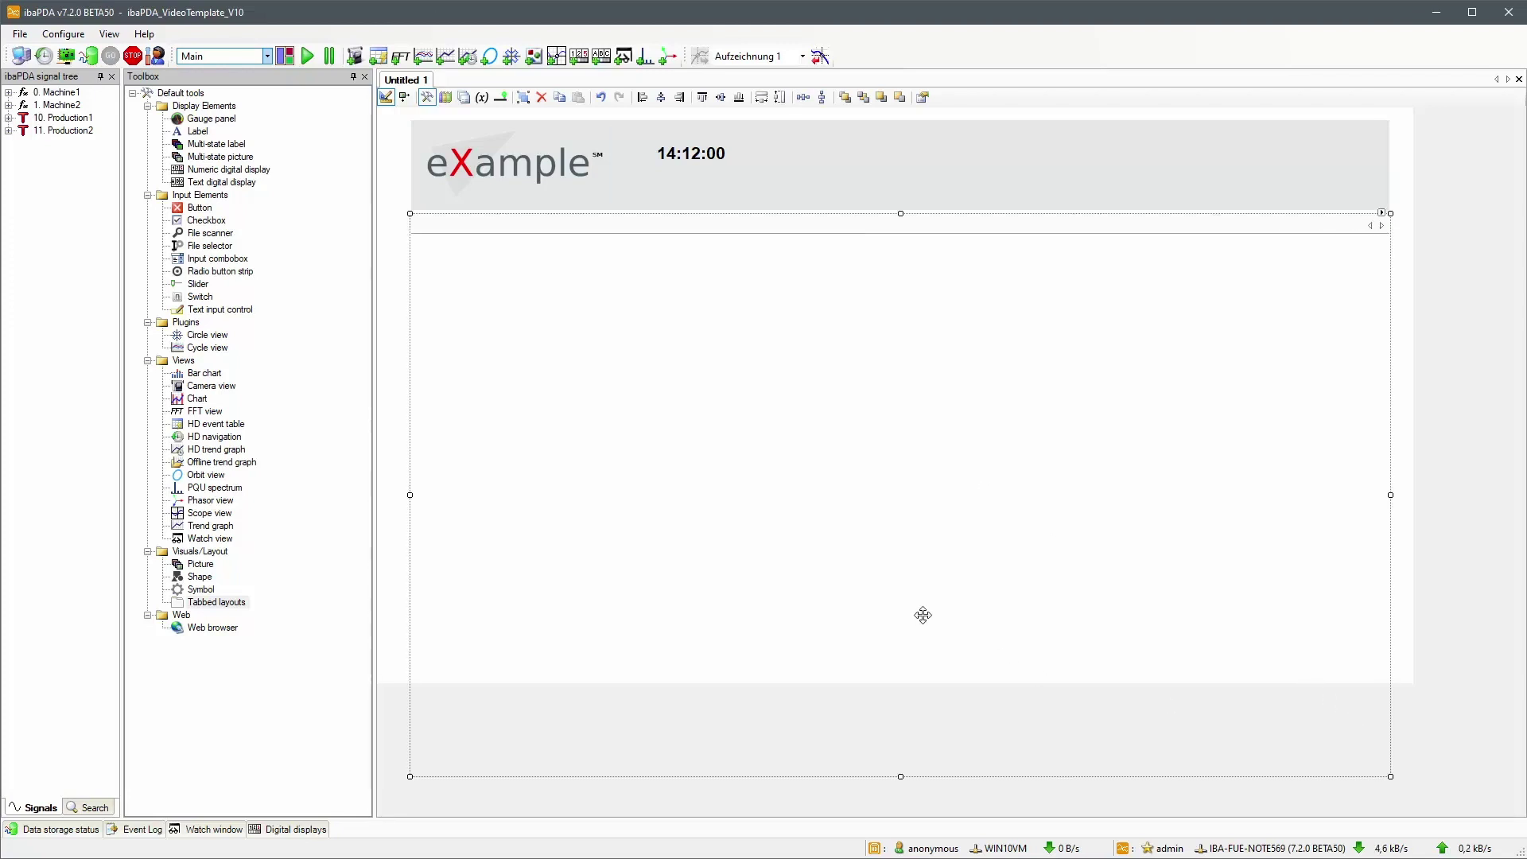
click(386, 97)
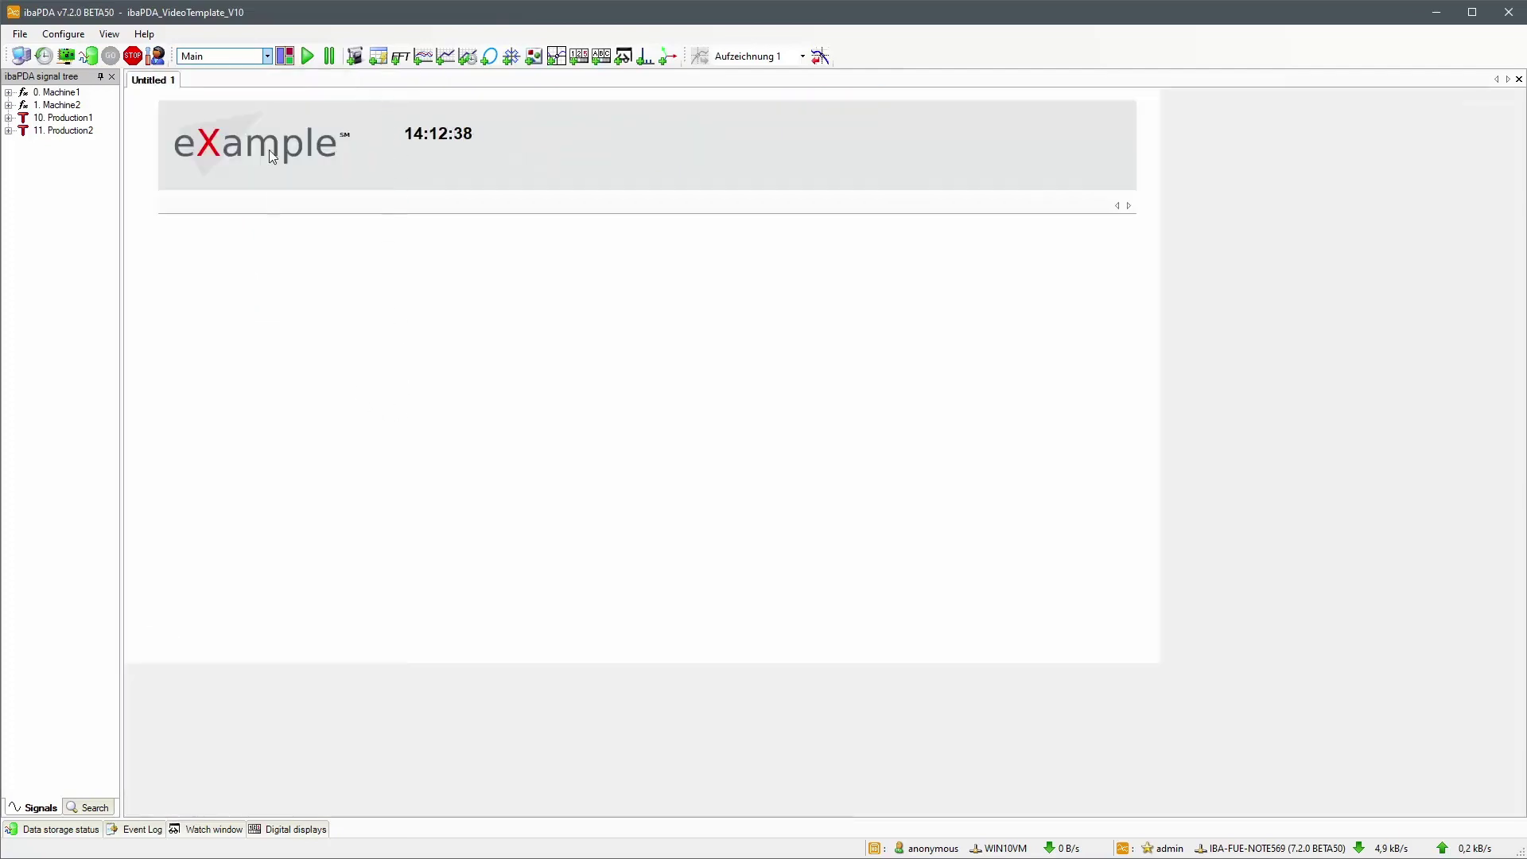
- Switch to Machine 1, enter design mode, and delete the grey eXample header
click(256, 83)
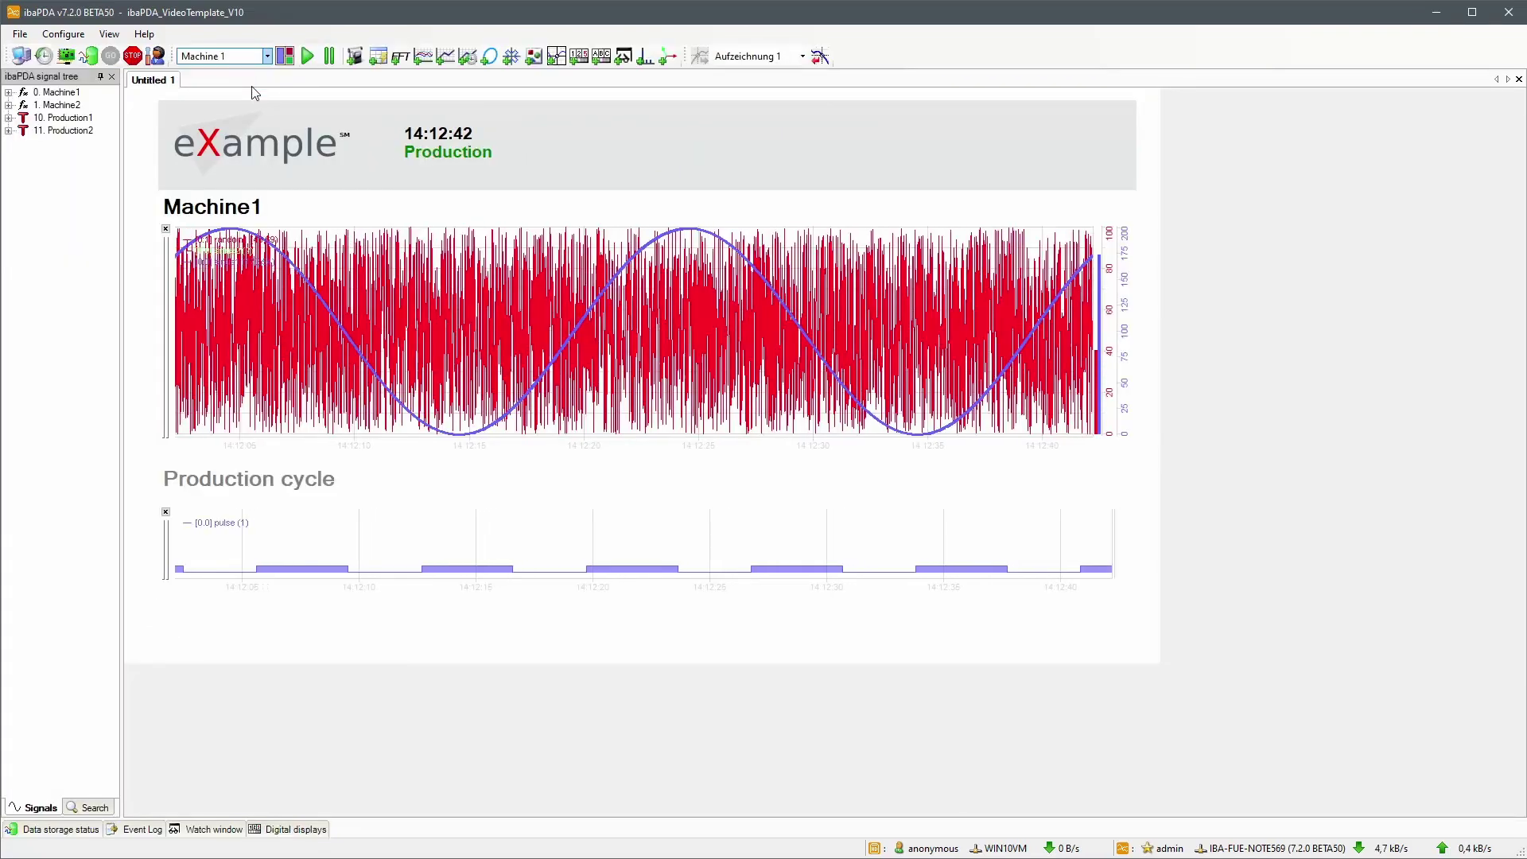
right_click(423, 212)
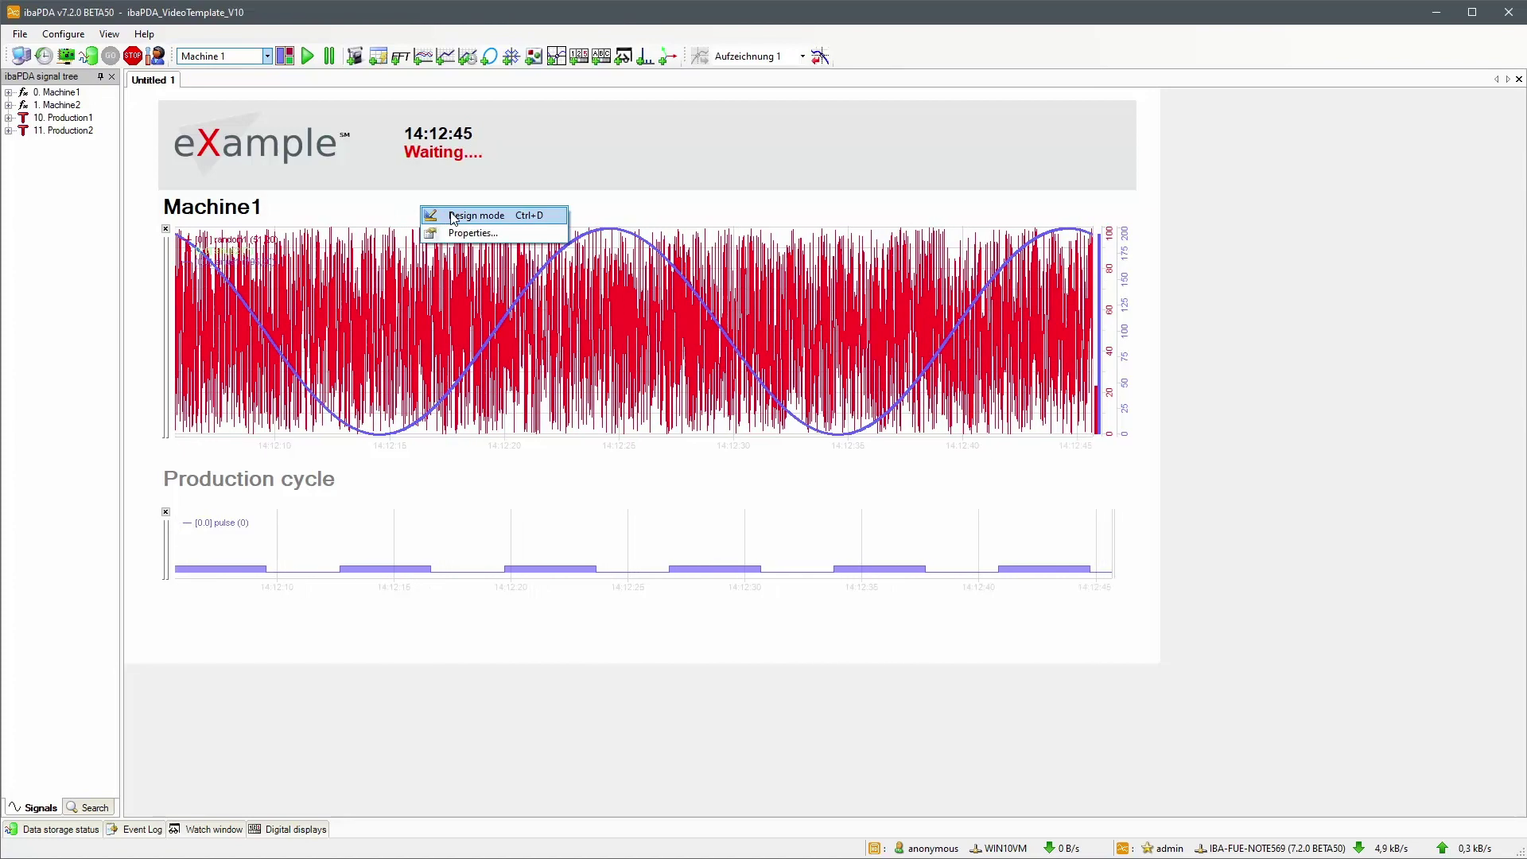
click(459, 215)
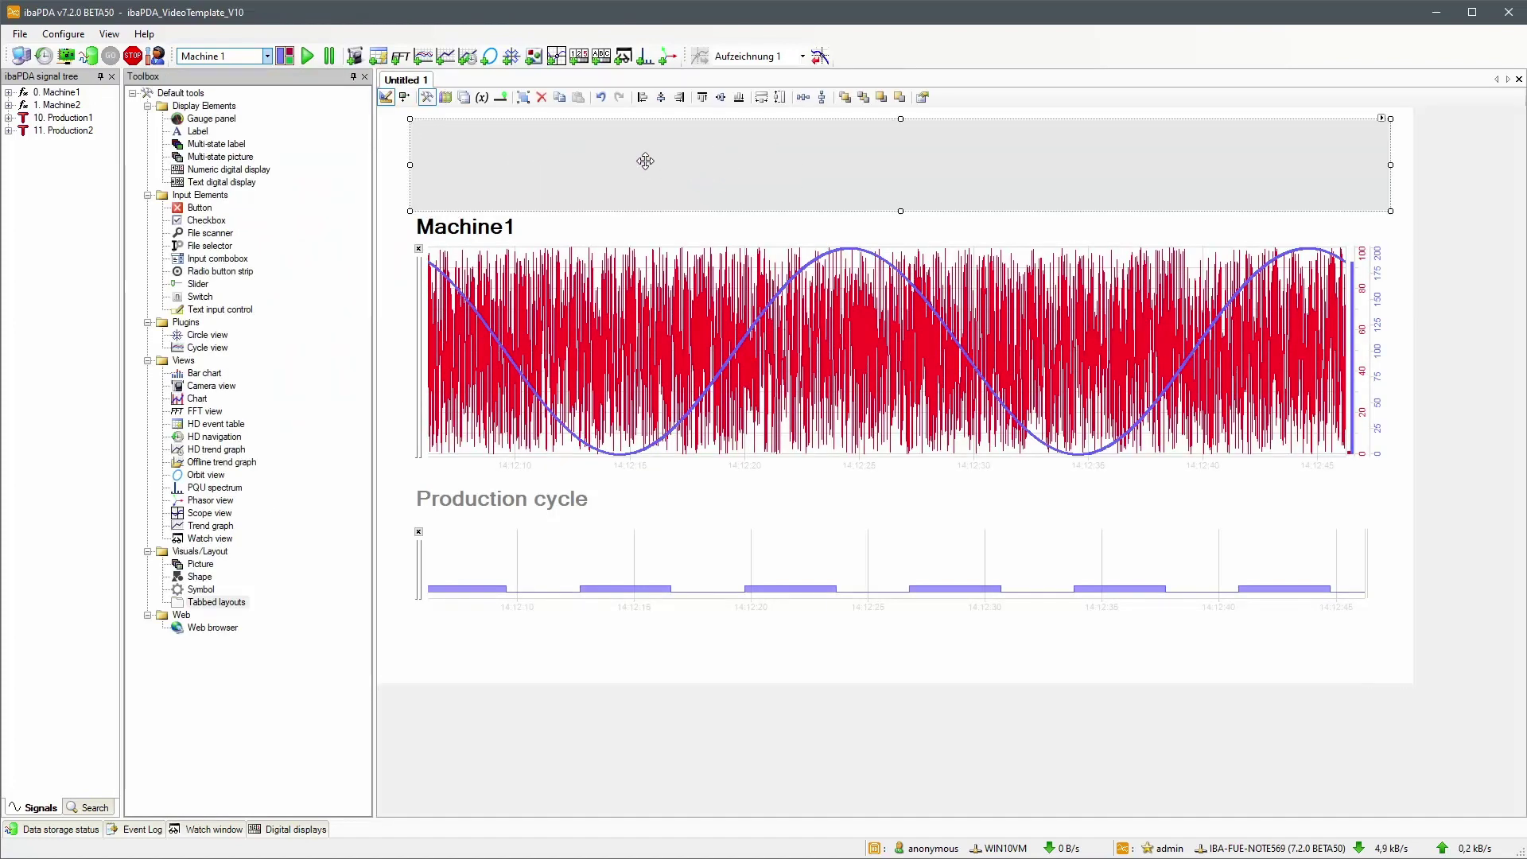
key(Delete)
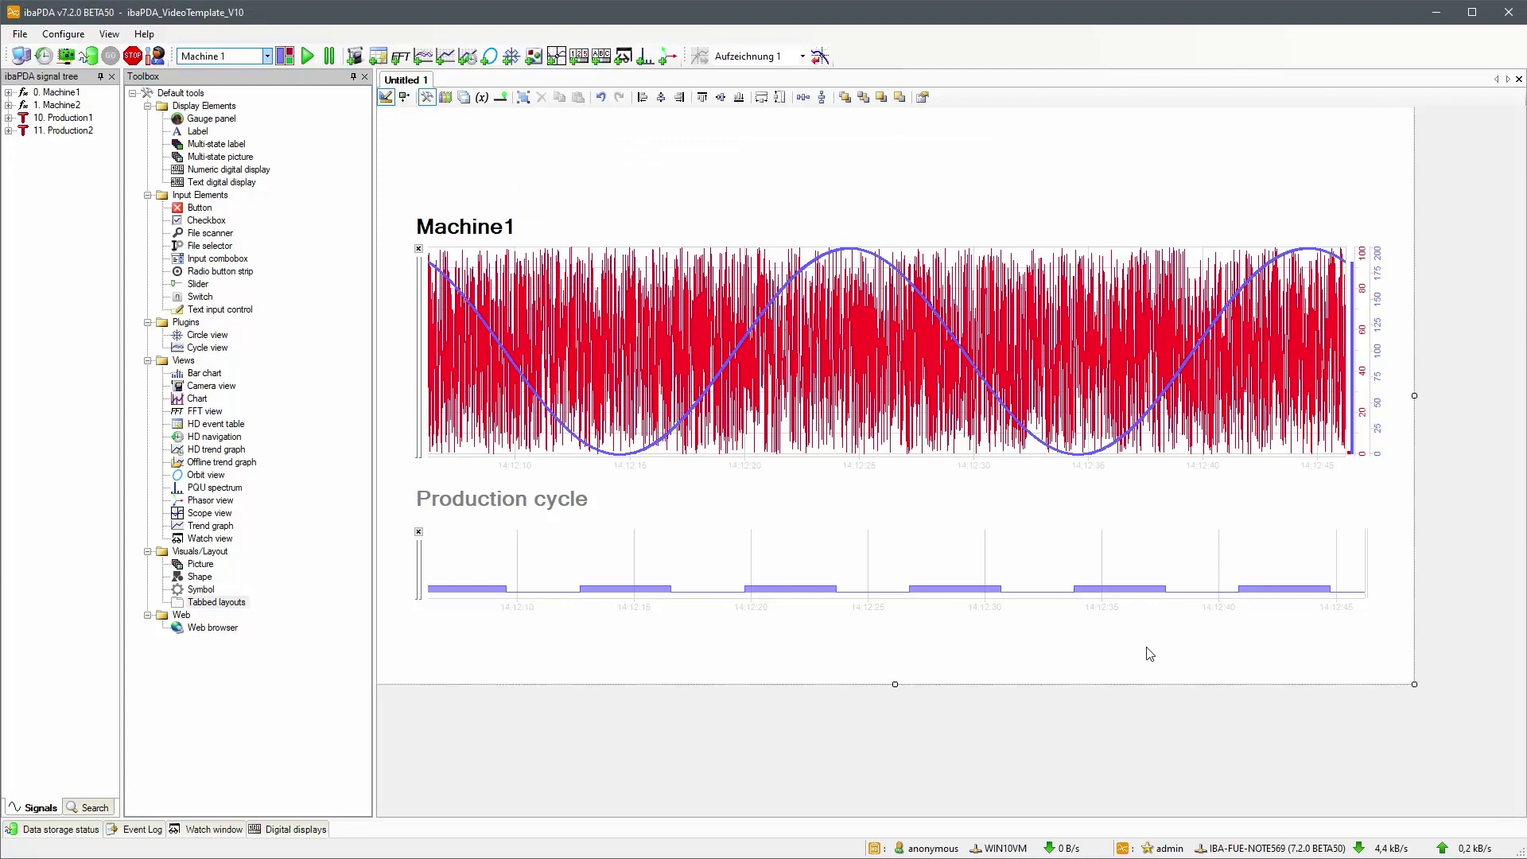
- Move the charts and labels to the page top, shrink the page to fit, and stop design mode
drag(1394, 658, 397, 183)
drag(880, 548, 495, 186)
click(1366, 650)
drag(1414, 684, 1340, 527)
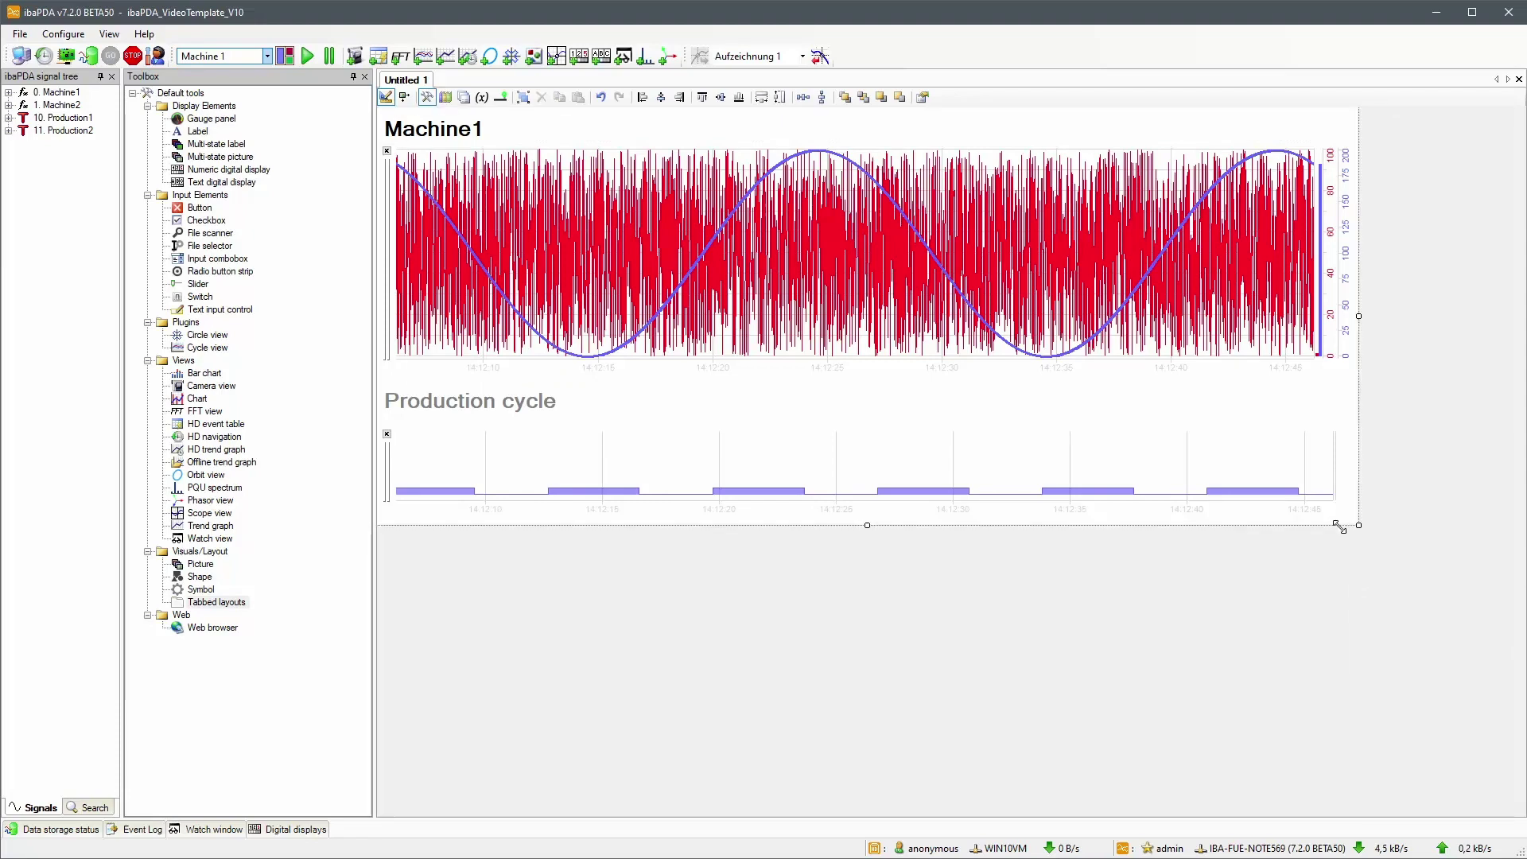
click(385, 97)
- Hide the layout tabs and tab borders from the View menu, then open Manage layouts
click(109, 33)
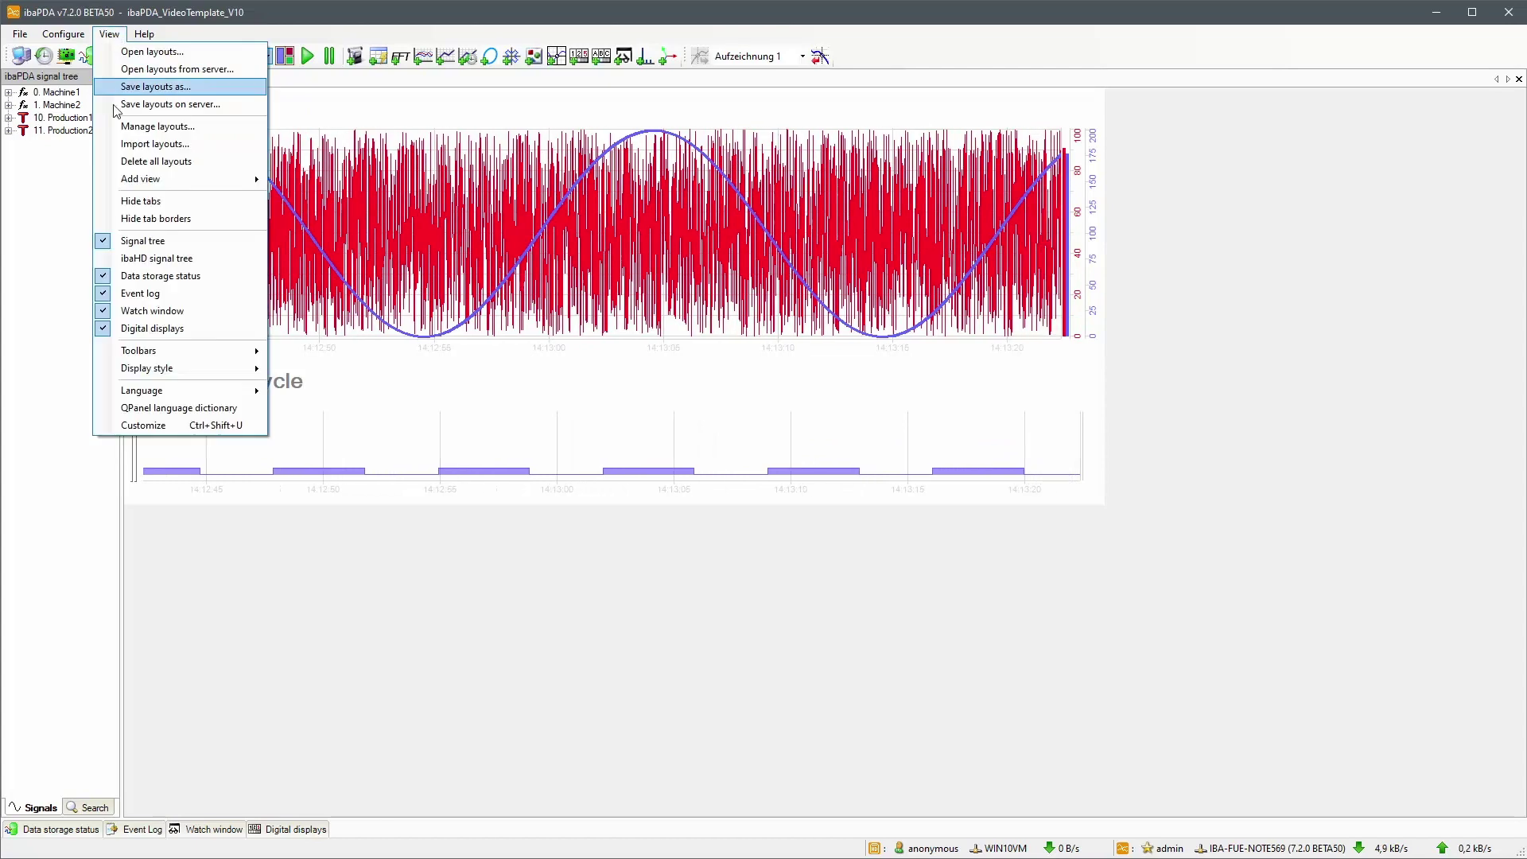
click(139, 201)
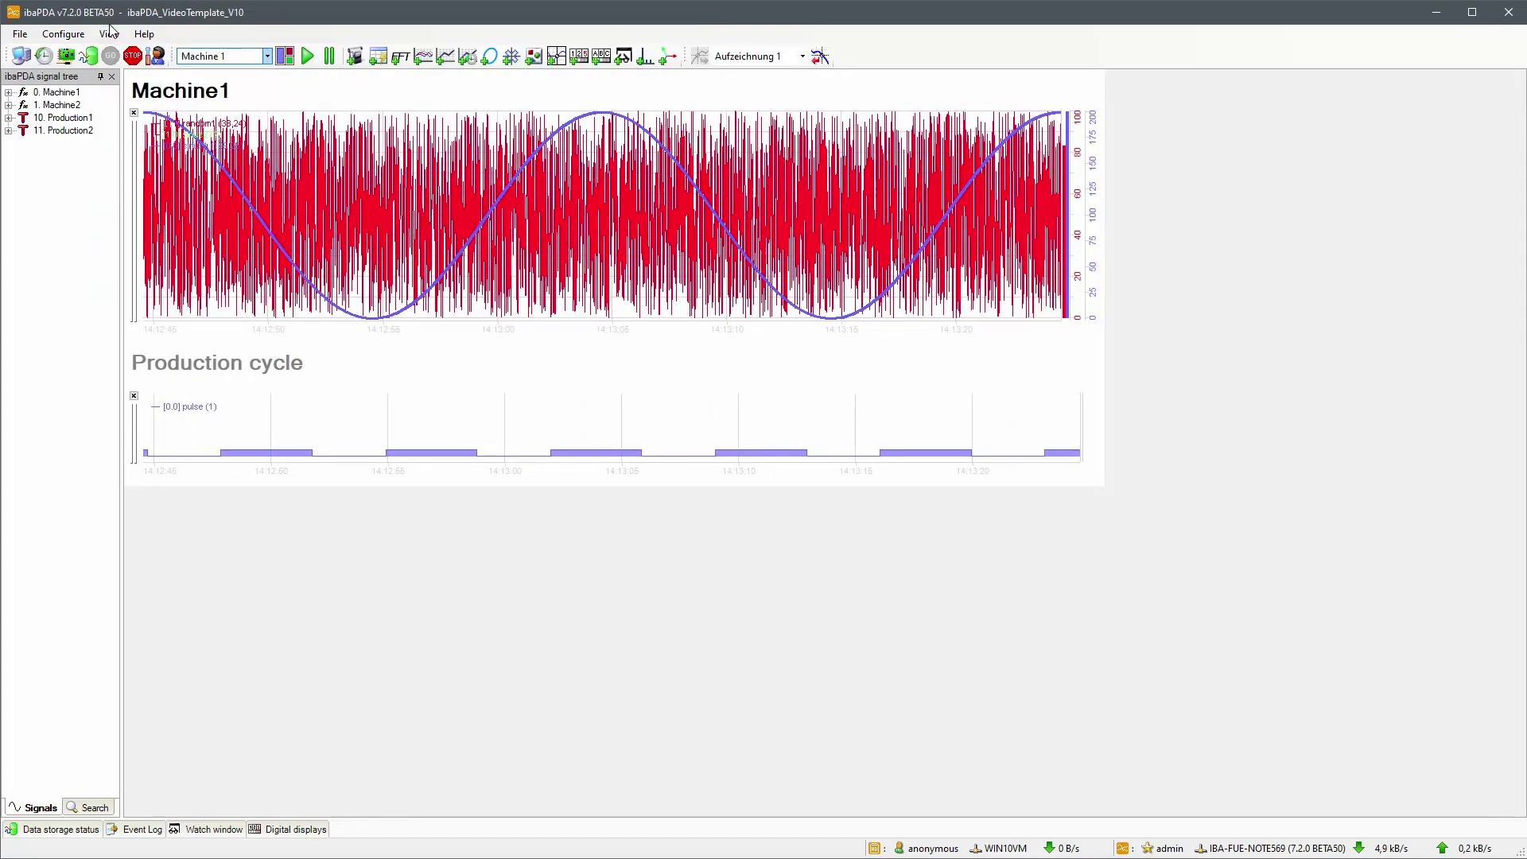
click(109, 33)
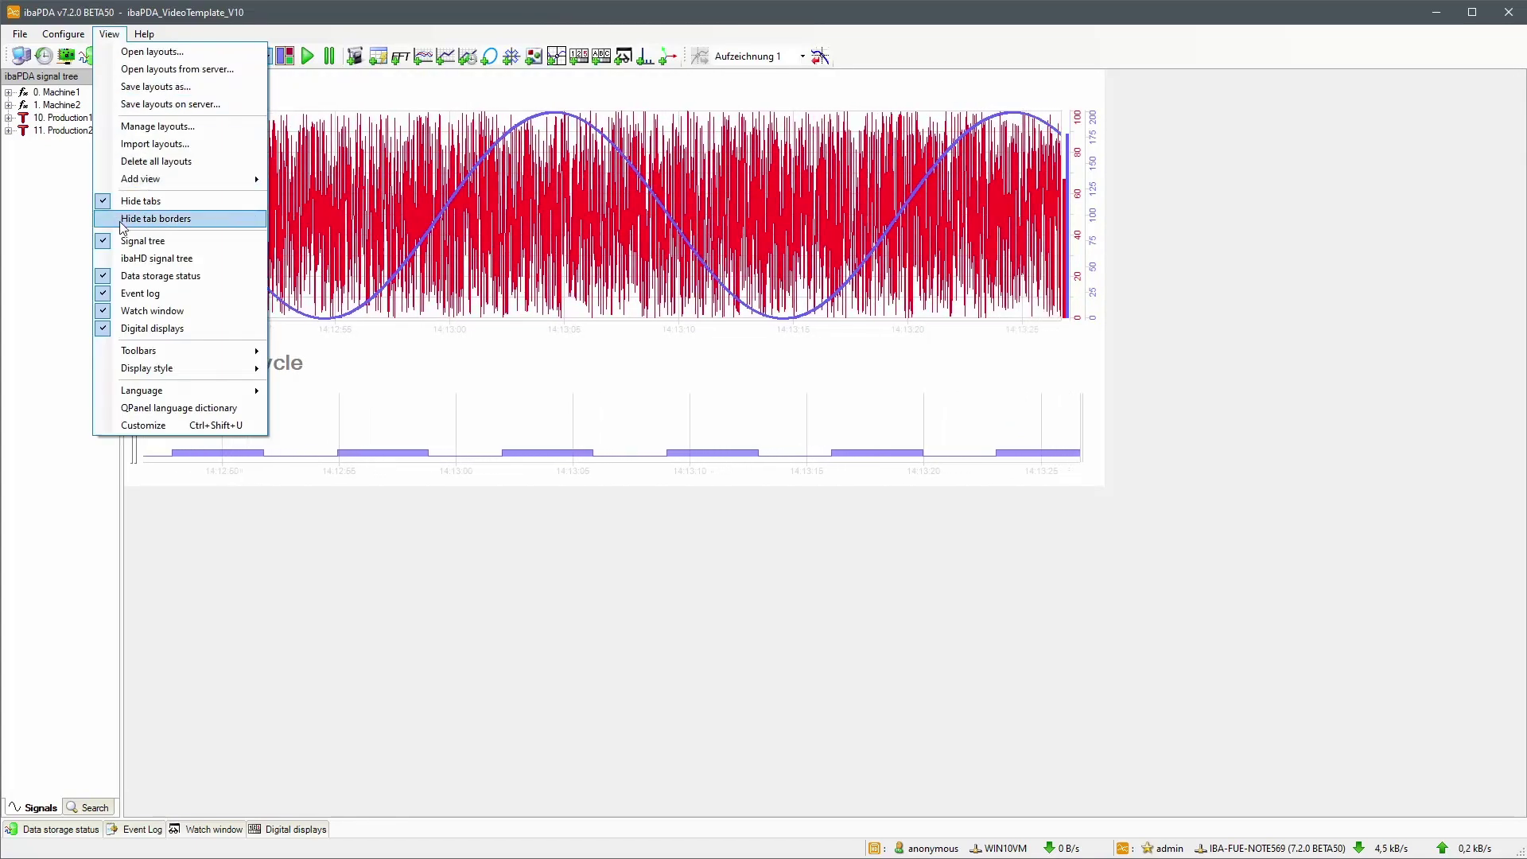
click(122, 223)
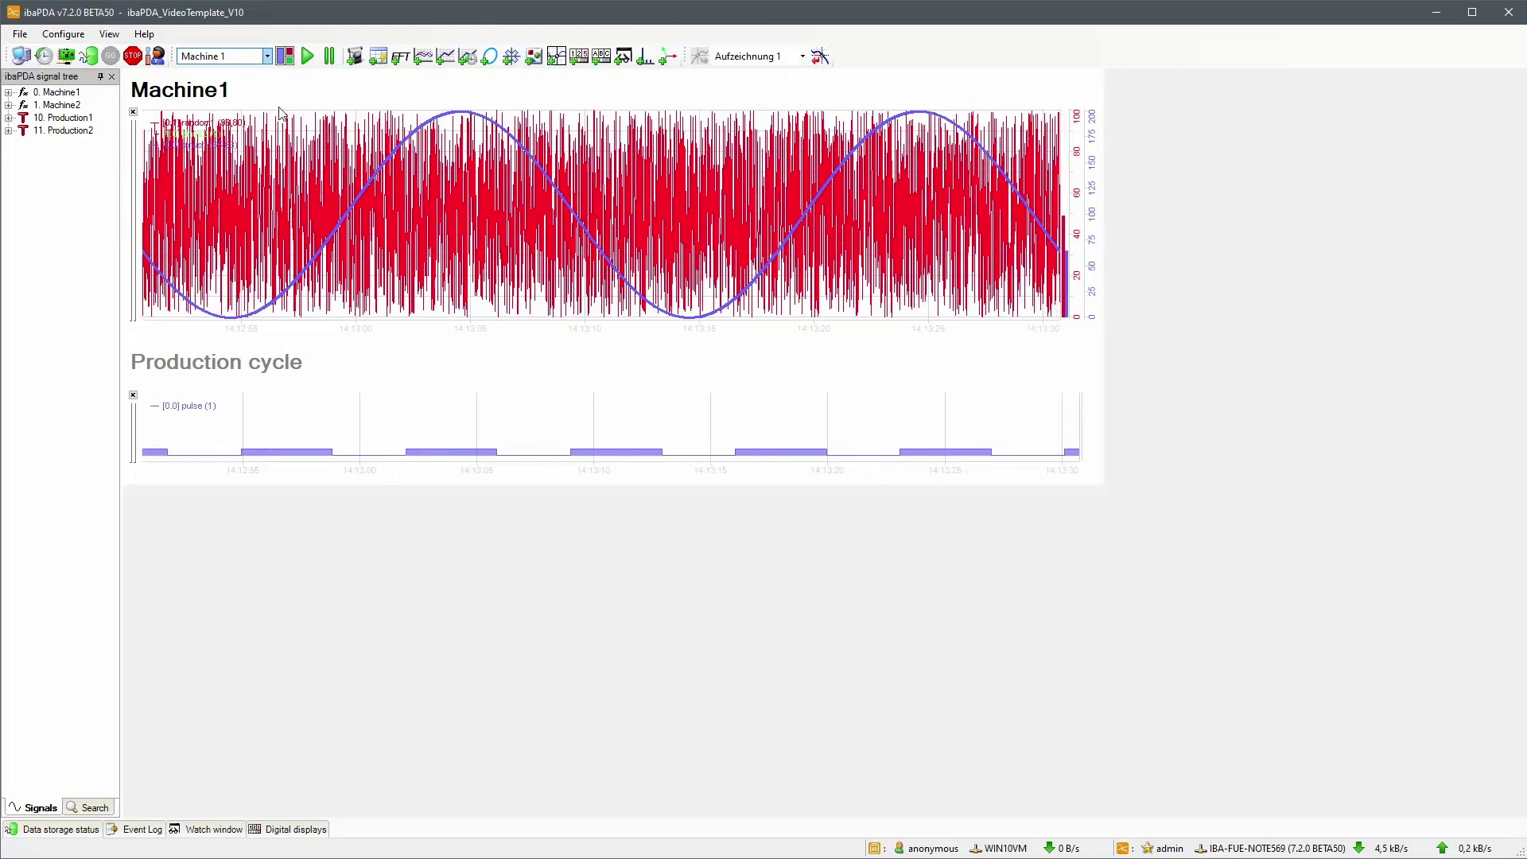
click(289, 60)
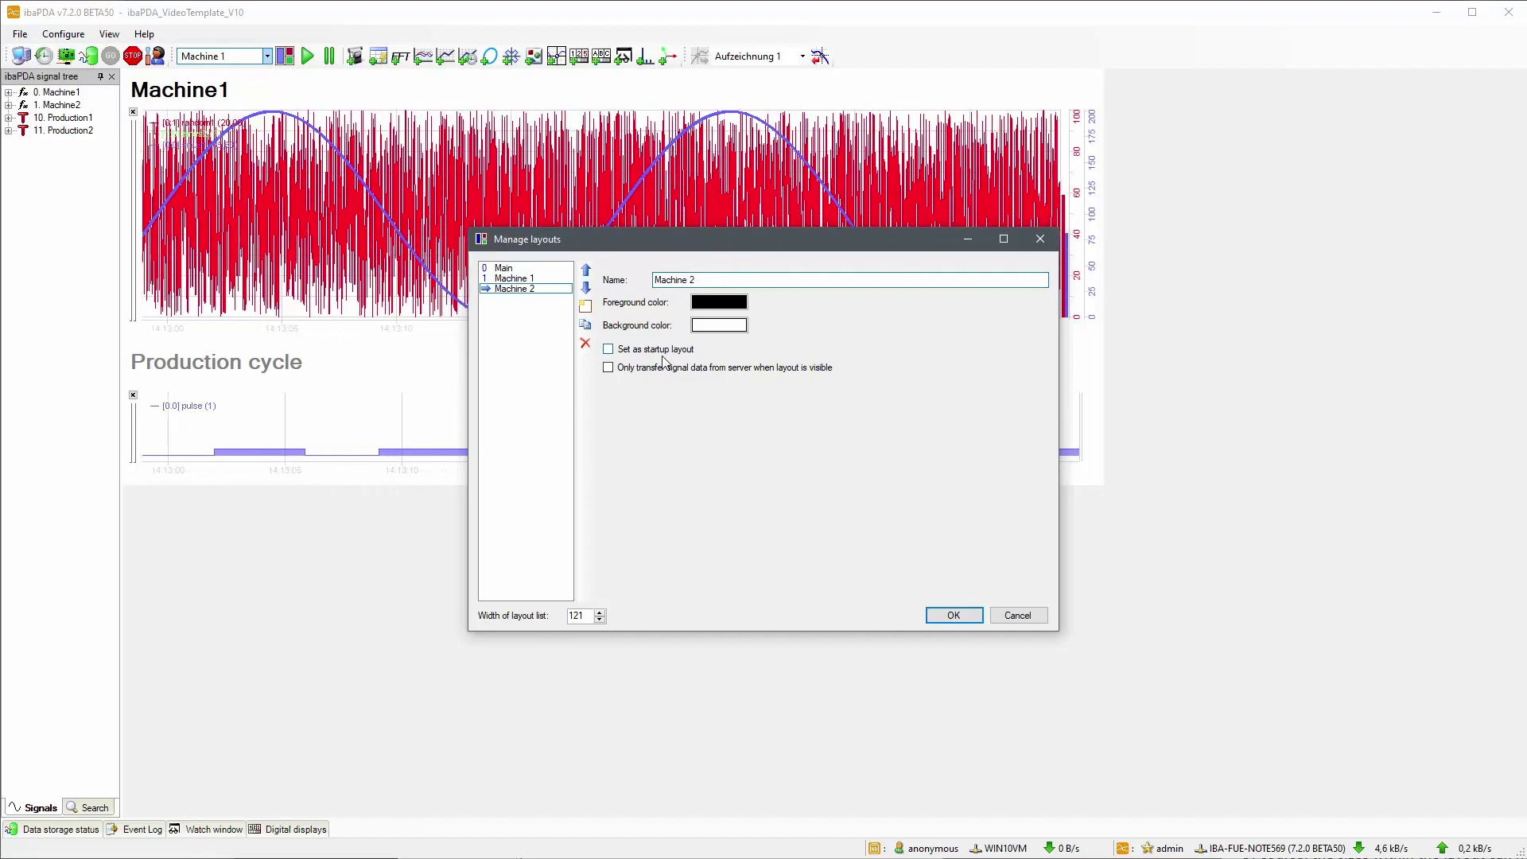
- Confirm the new Machine 2 layout and open the layout list to select it
click(952, 616)
click(268, 56)
- In design mode, change the Machine 2 heading's static text to 'Machine2'
click(208, 94)
right_click(320, 94)
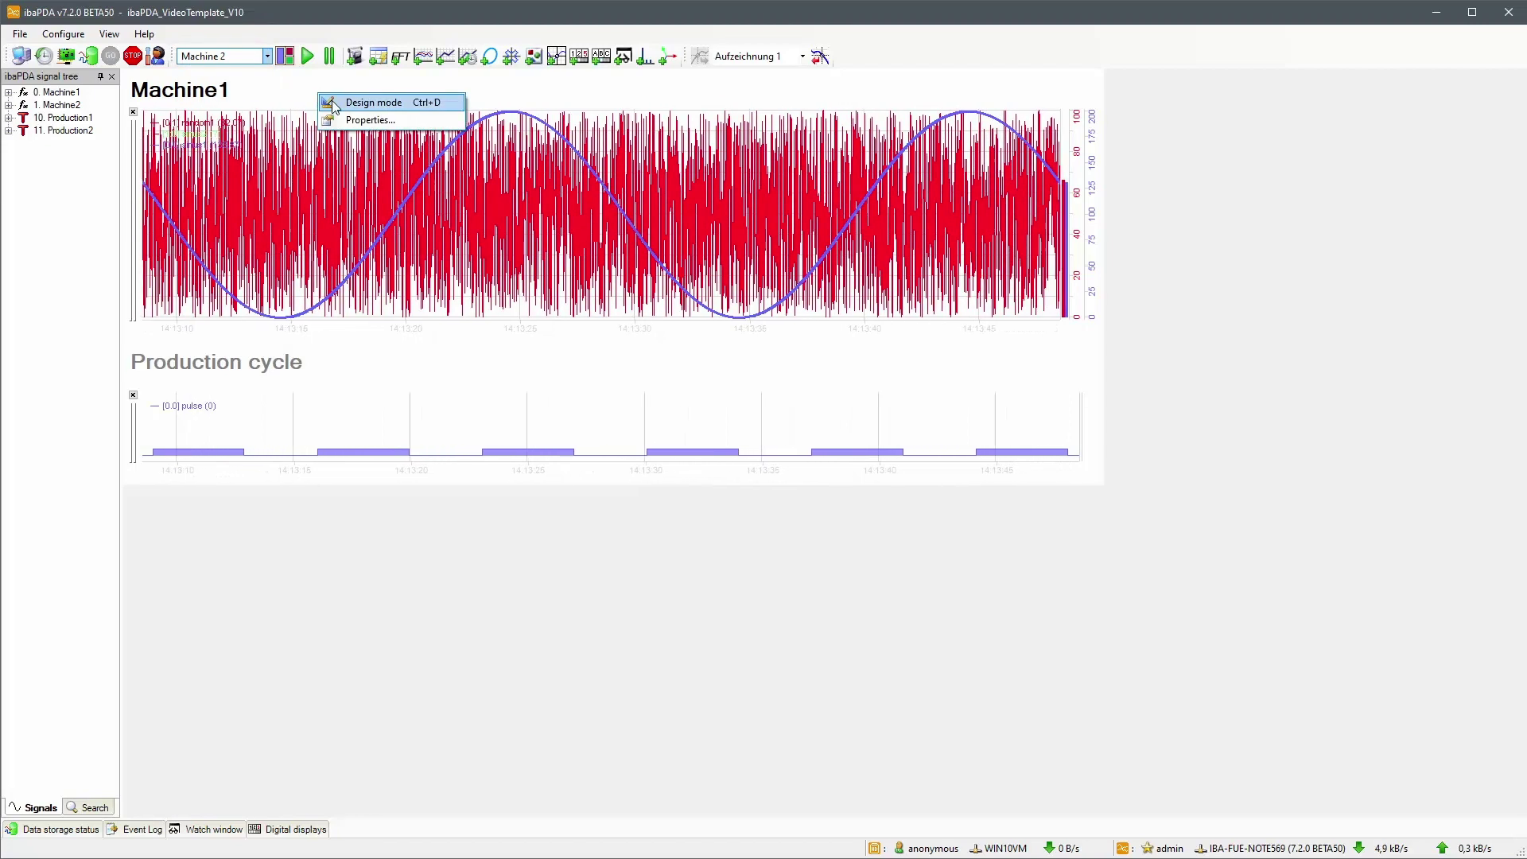
click(334, 102)
double_click(475, 114)
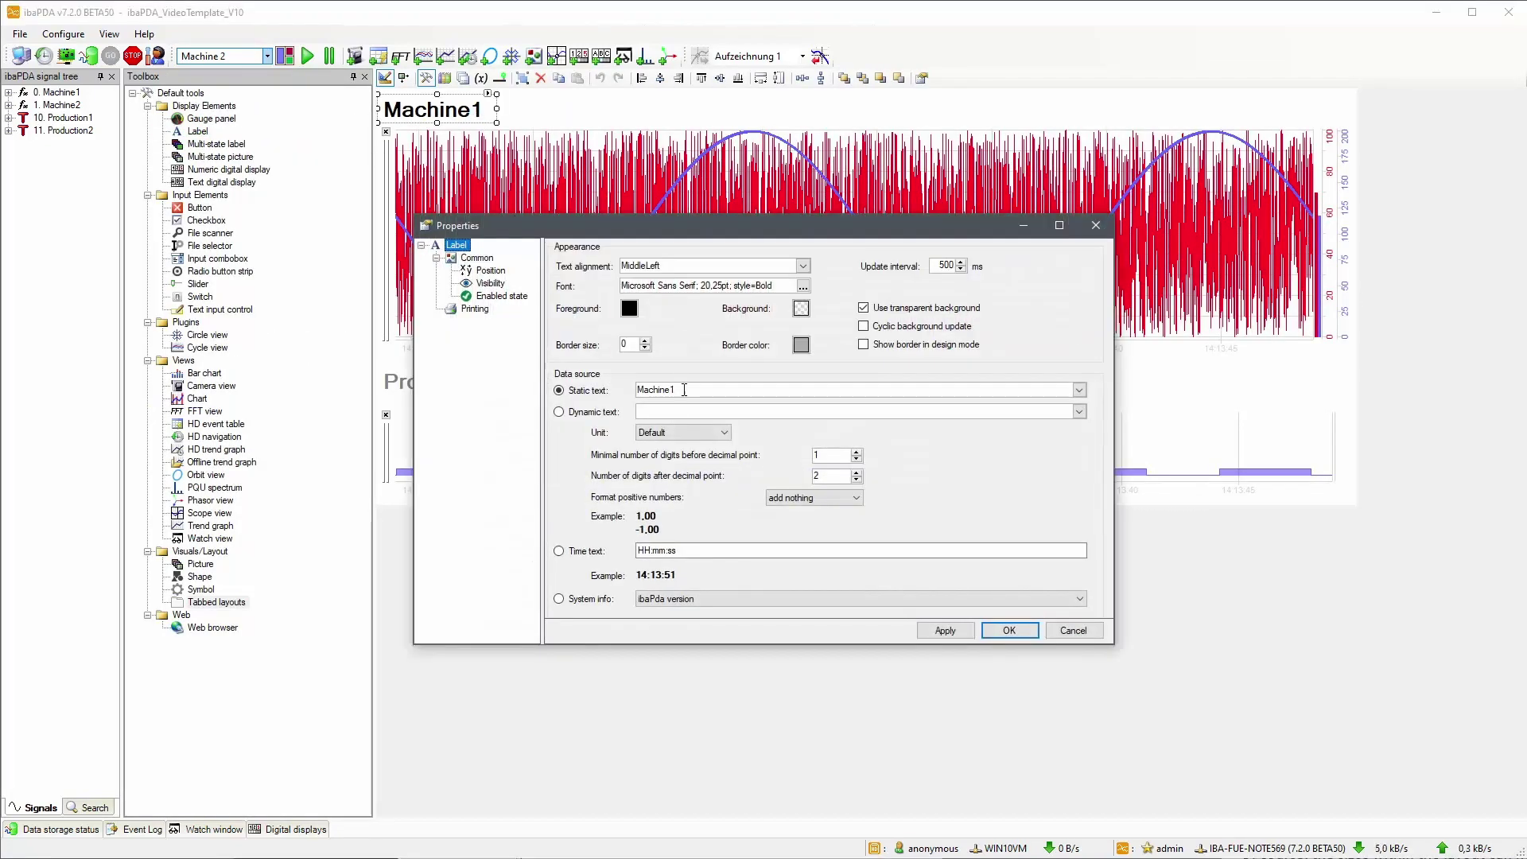
key(Return)
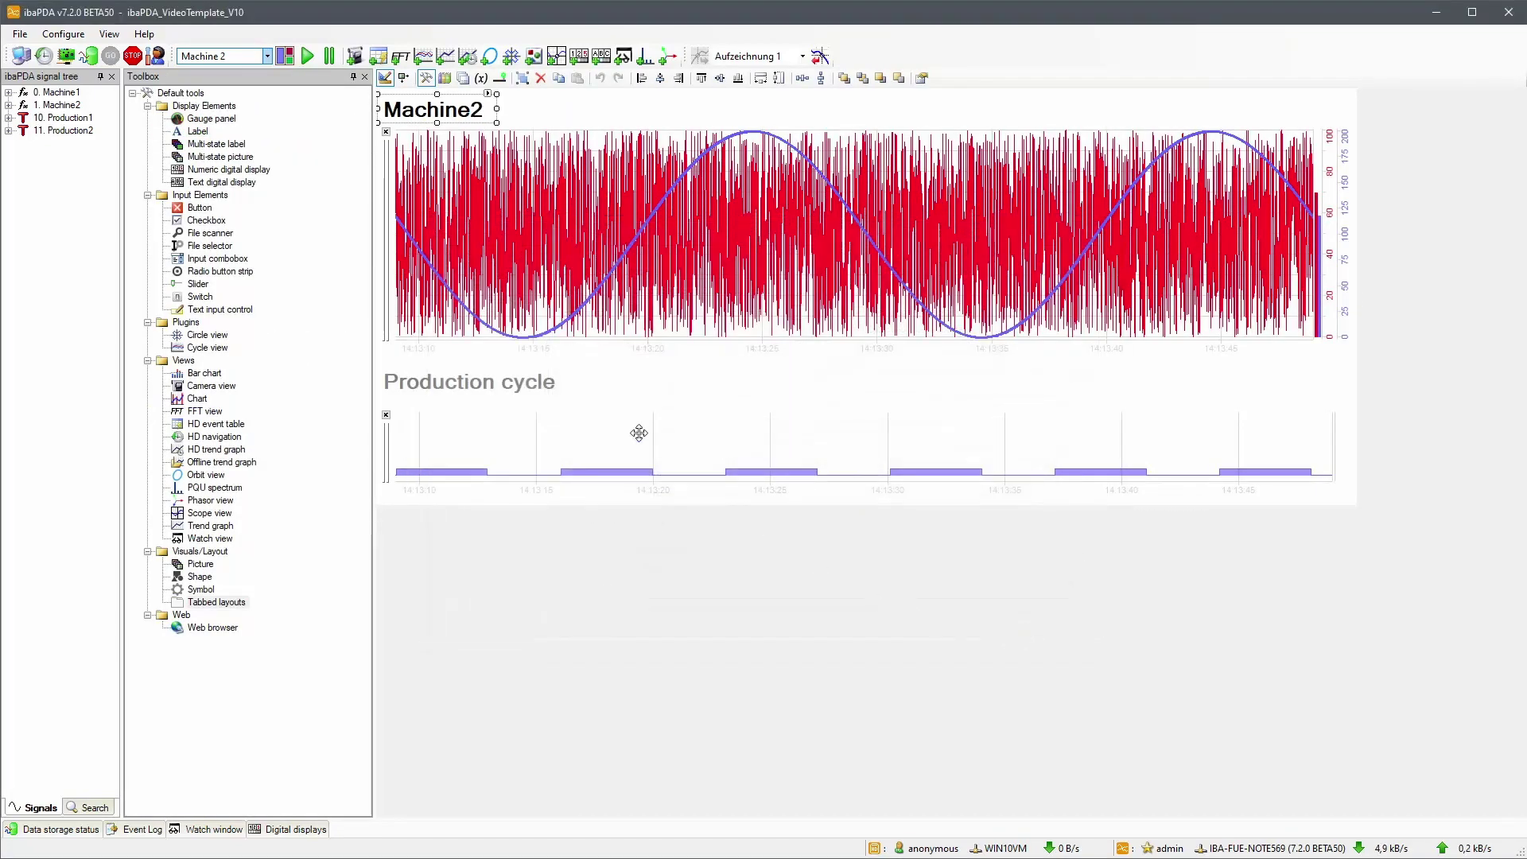
- Leave design mode and remove the red random signal from the top chart
click(385, 79)
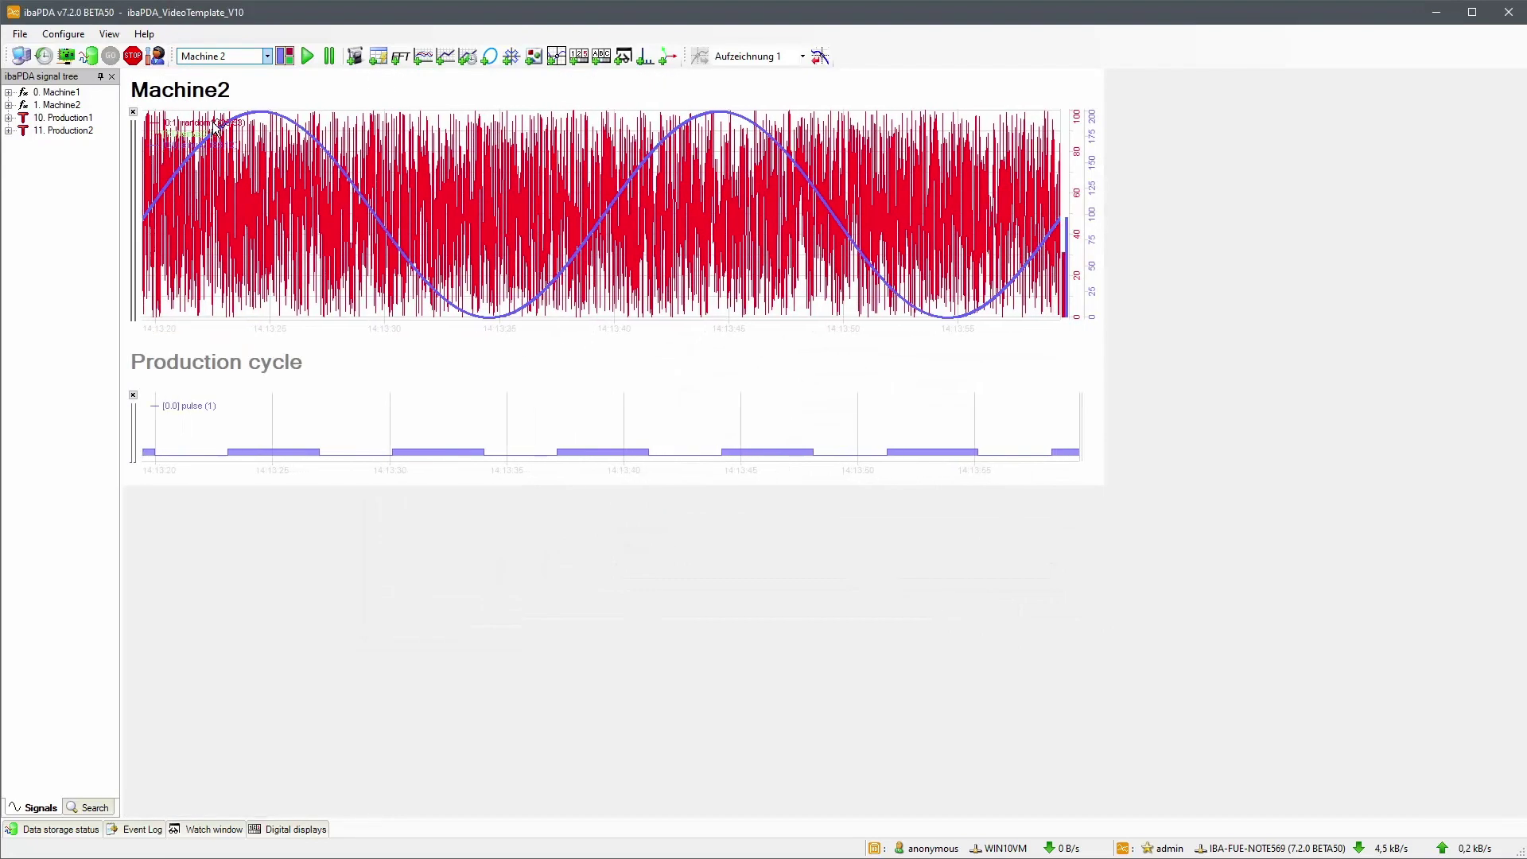
click(198, 125)
click(222, 140)
- Remove the sine signal and the pulse signal from the two charts
right_click(203, 132)
click(223, 140)
right_click(183, 408)
click(226, 415)
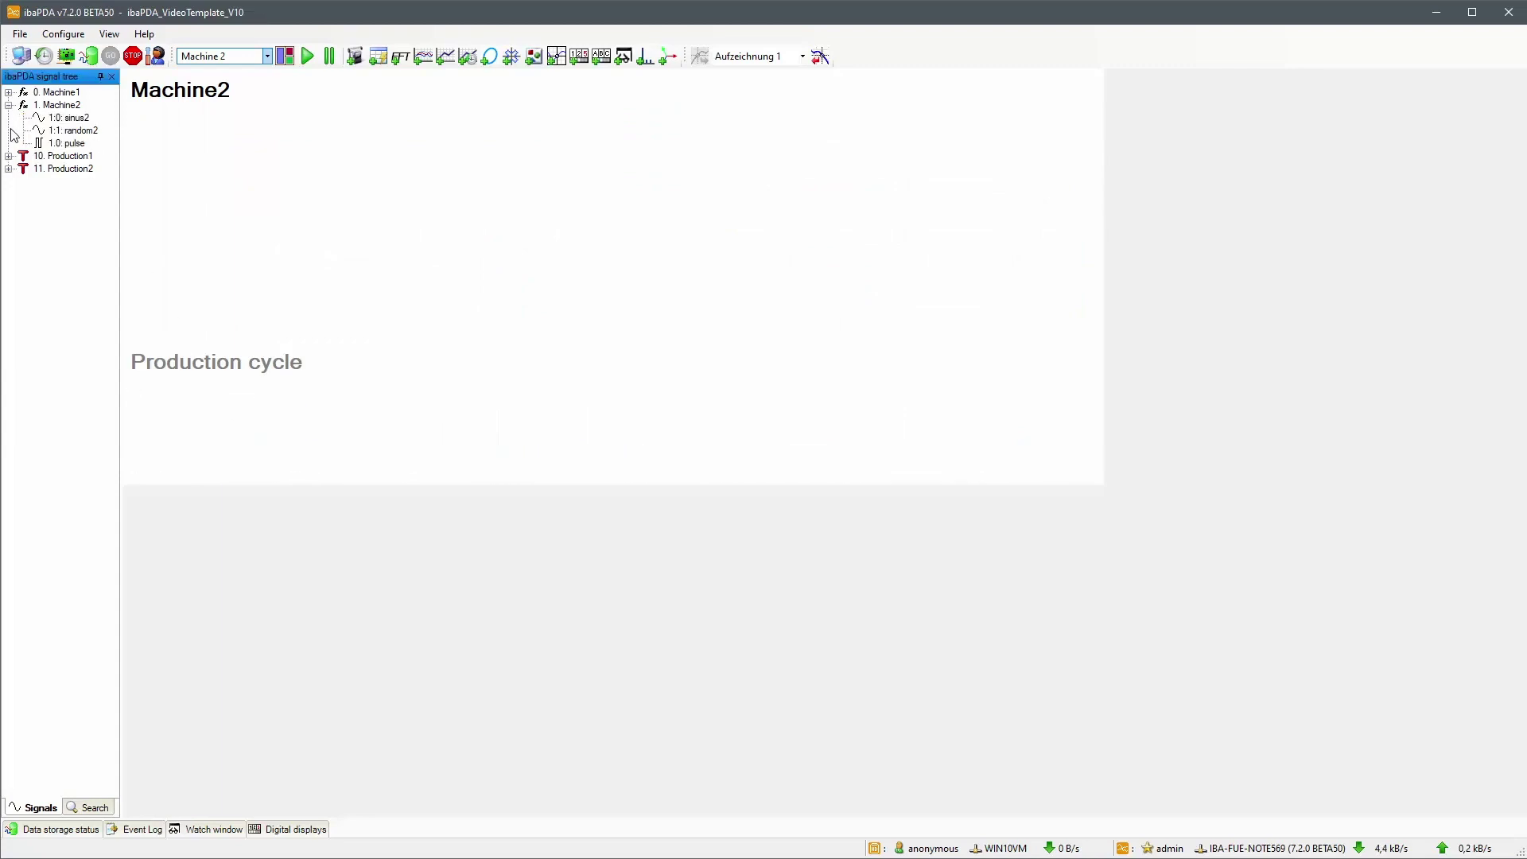
- Drag sinus2, random2 and ProductNo onto the top chart and pulse onto Production cycle
drag(216, 147, 216, 147)
mouse_move(73, 130)
mouse_down()
mouse_move(155, 152)
mouse_move(156, 127)
mouse_up()
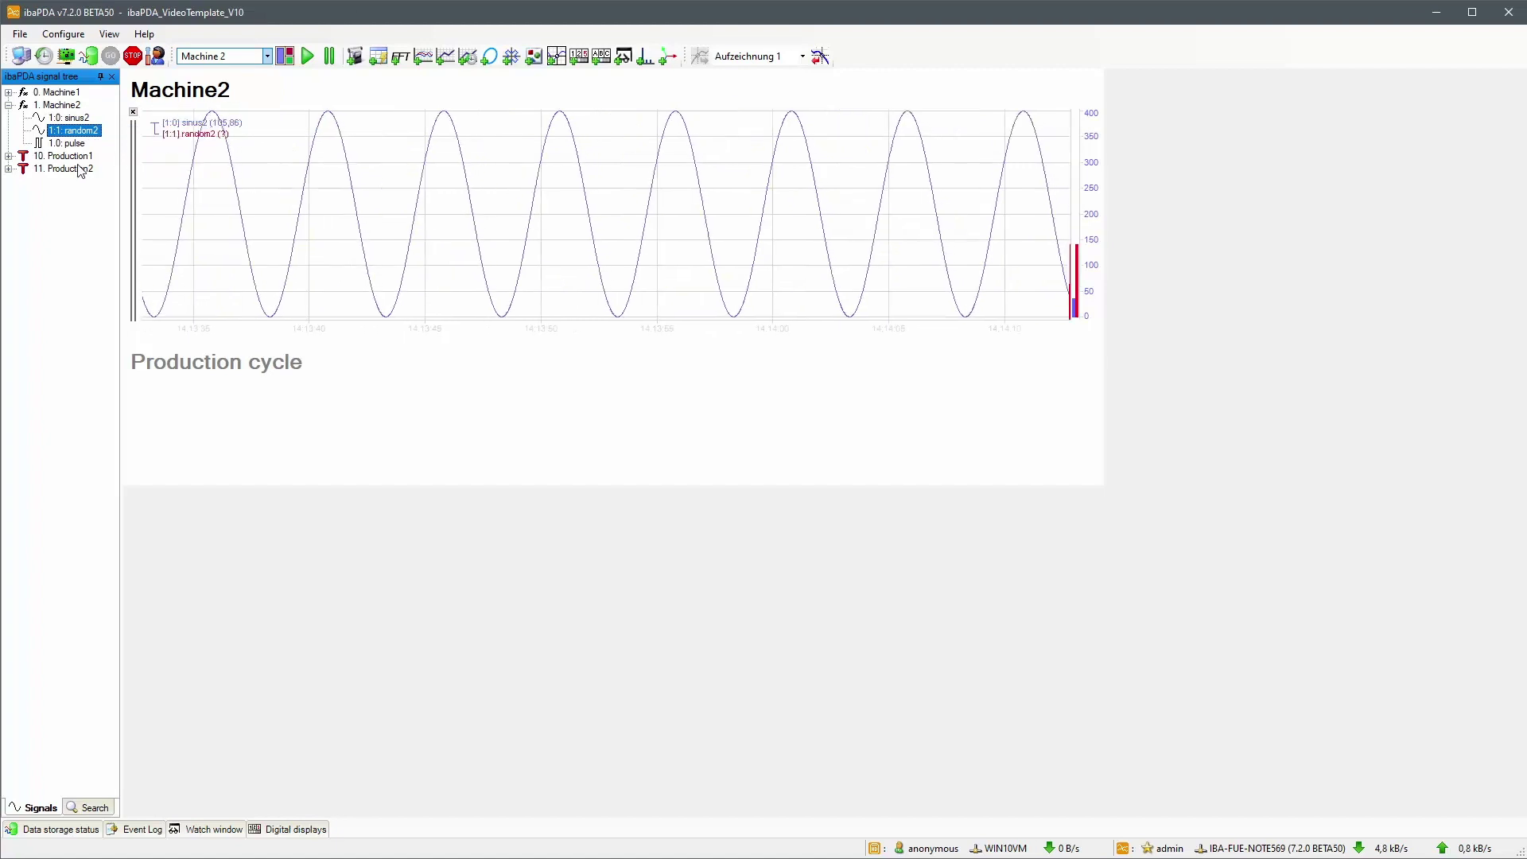
click(8, 168)
drag(78, 181, 95, 194)
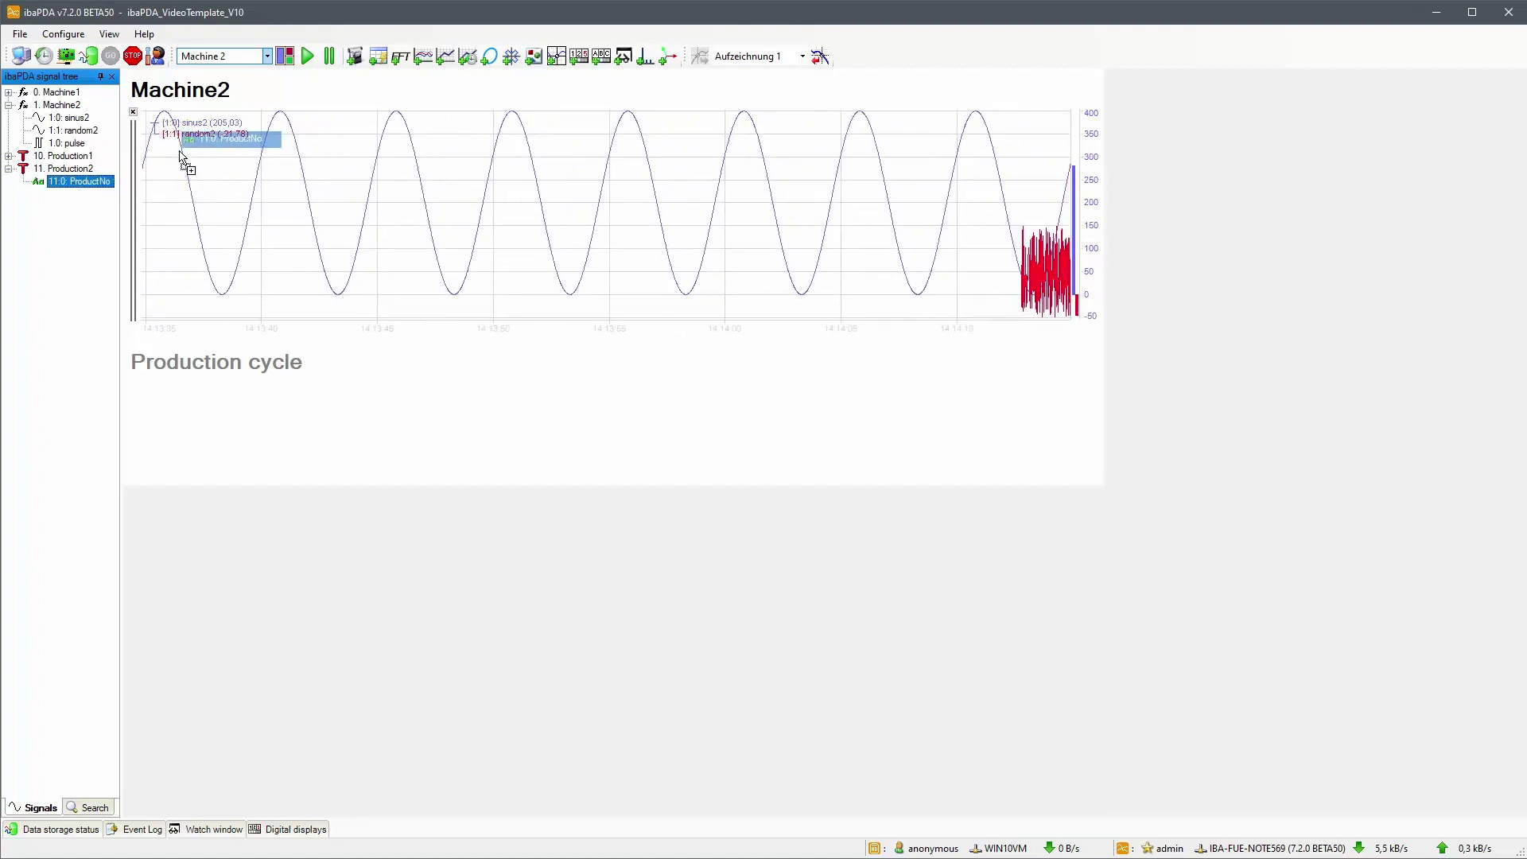
drag(181, 156, 181, 155)
drag(67, 143, 145, 219)
drag(213, 405, 213, 410)
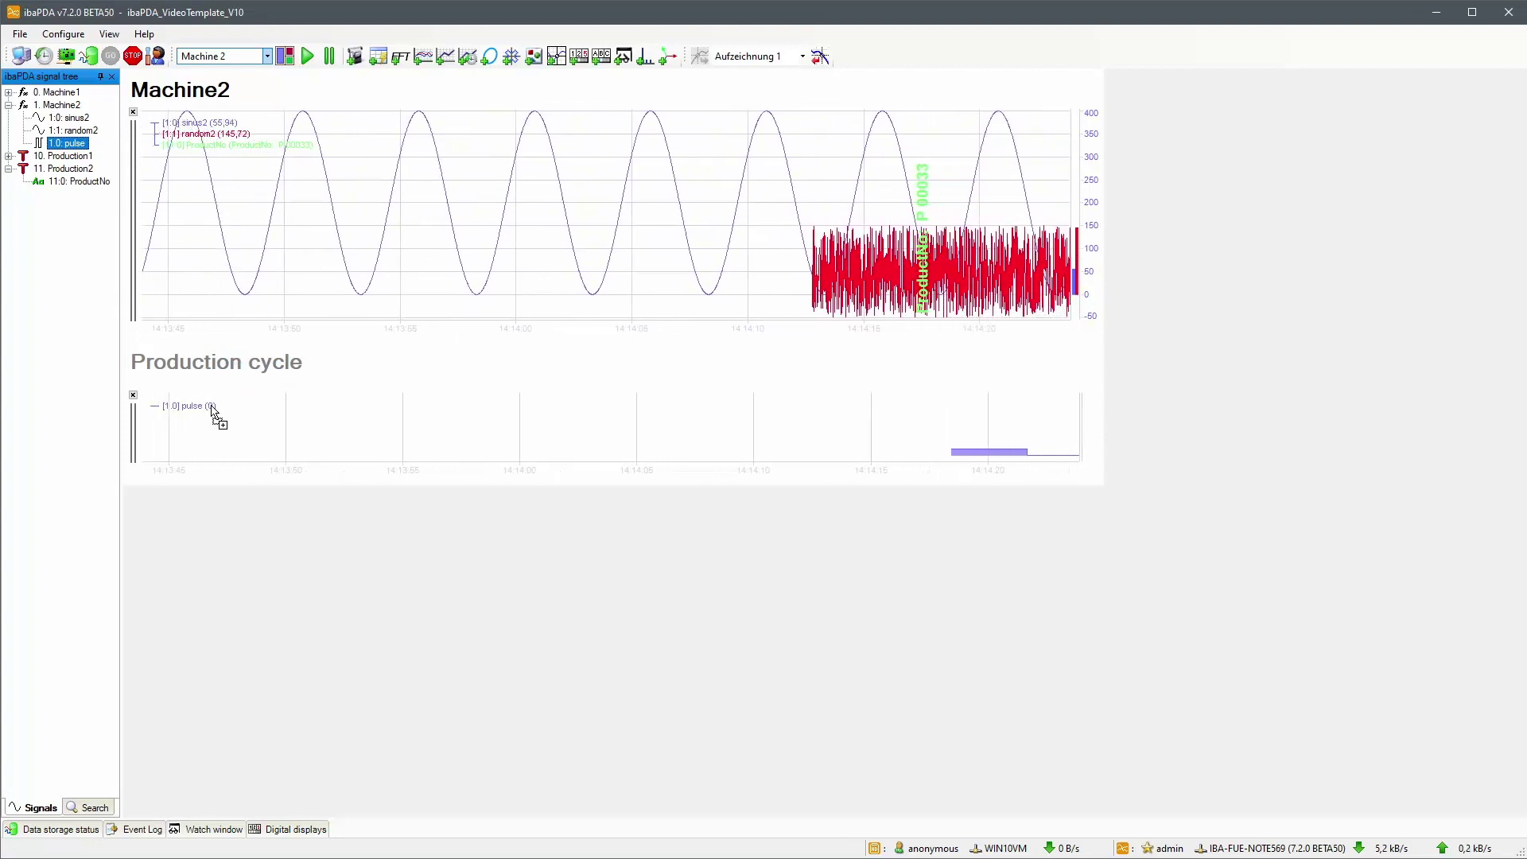
click(262, 56)
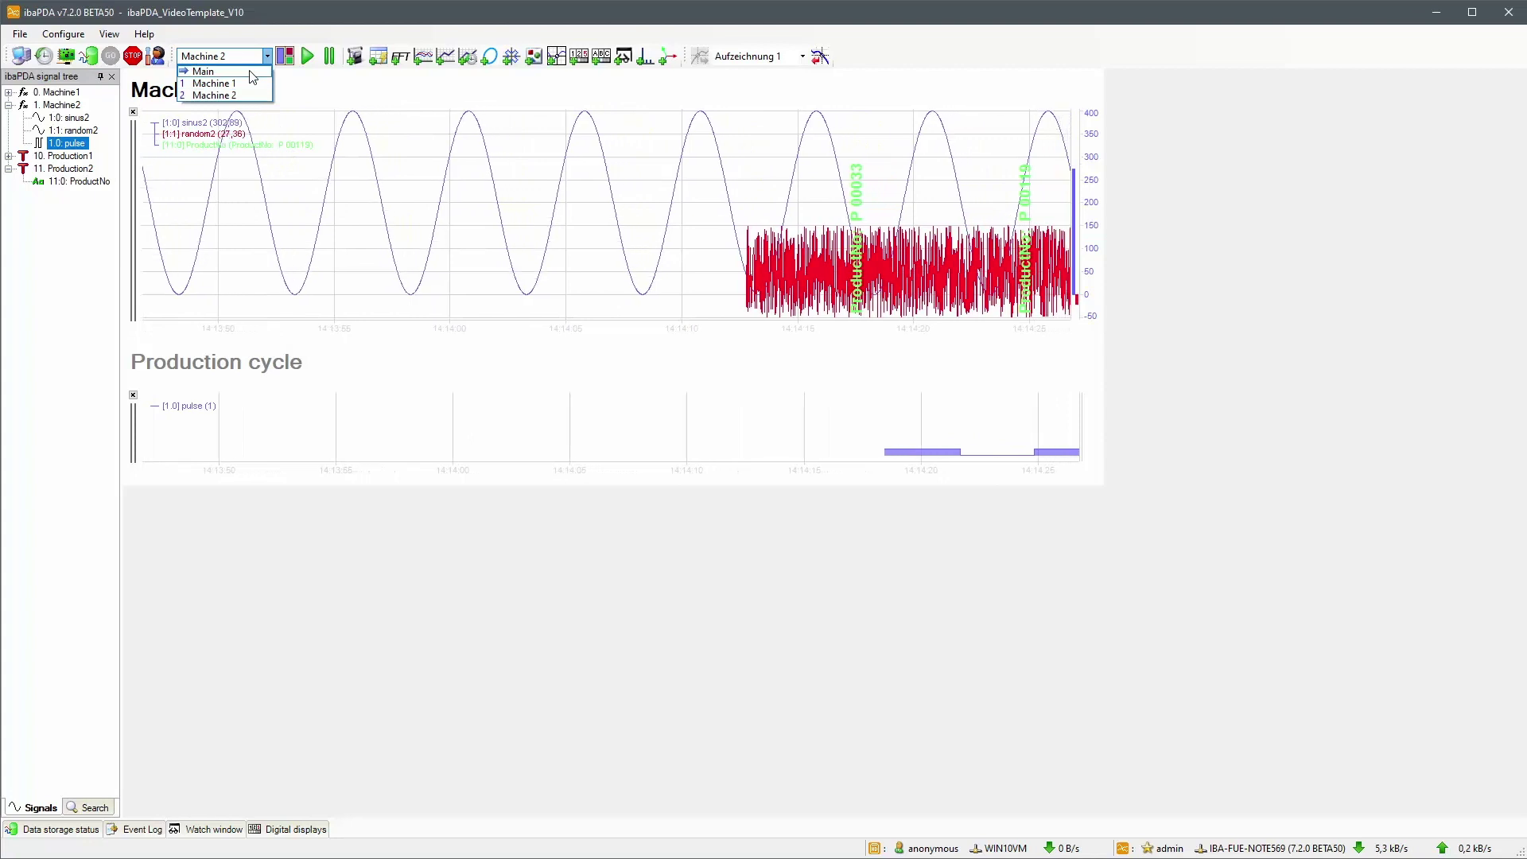
- Switch to Main, enter design mode, and open the tabbed container's properties
click(253, 73)
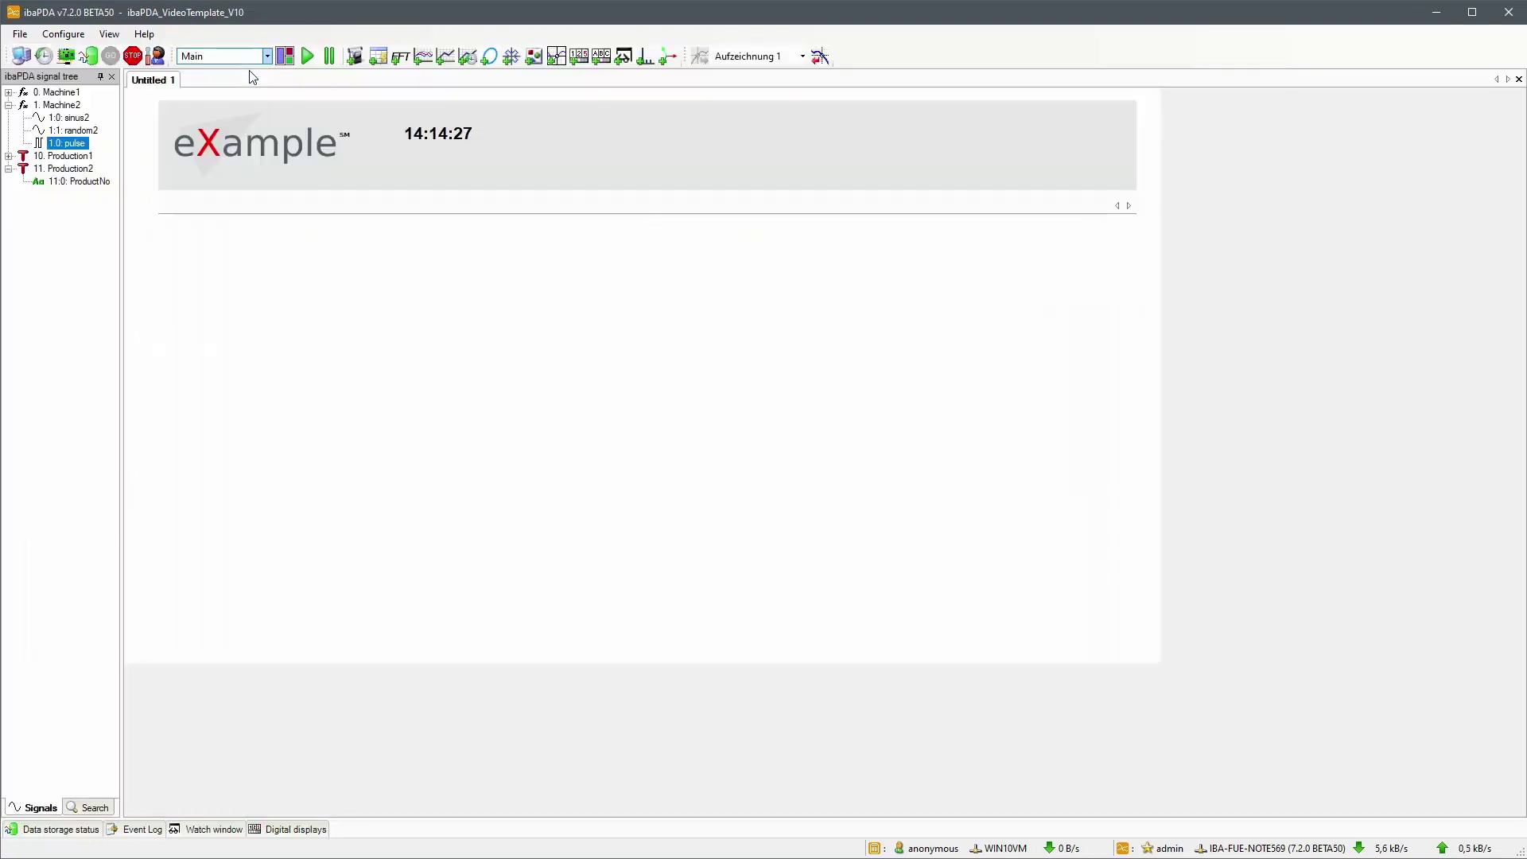
click(372, 200)
right_click(549, 348)
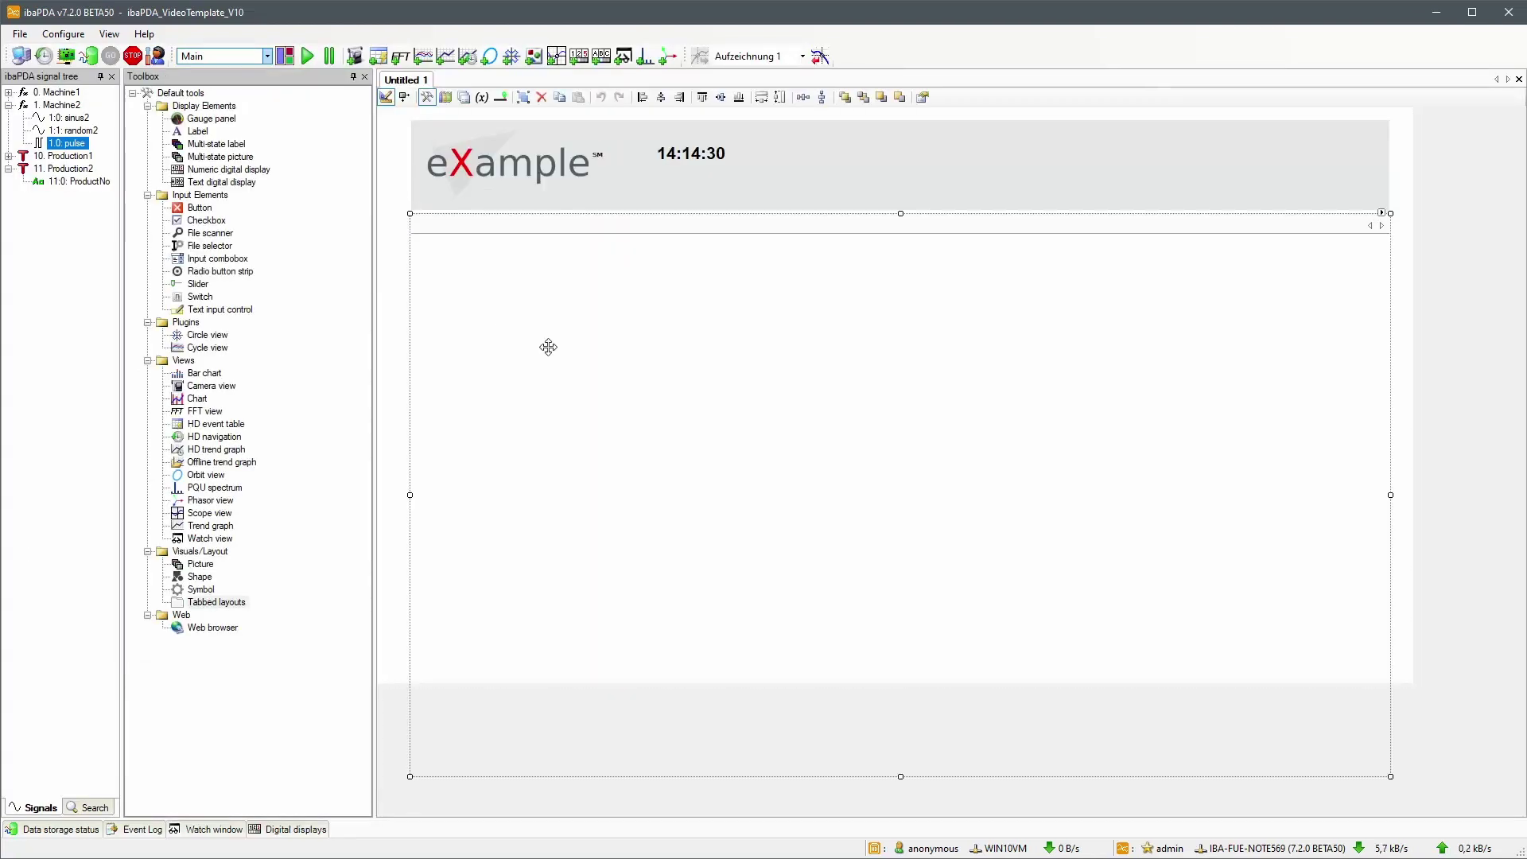
click(644, 461)
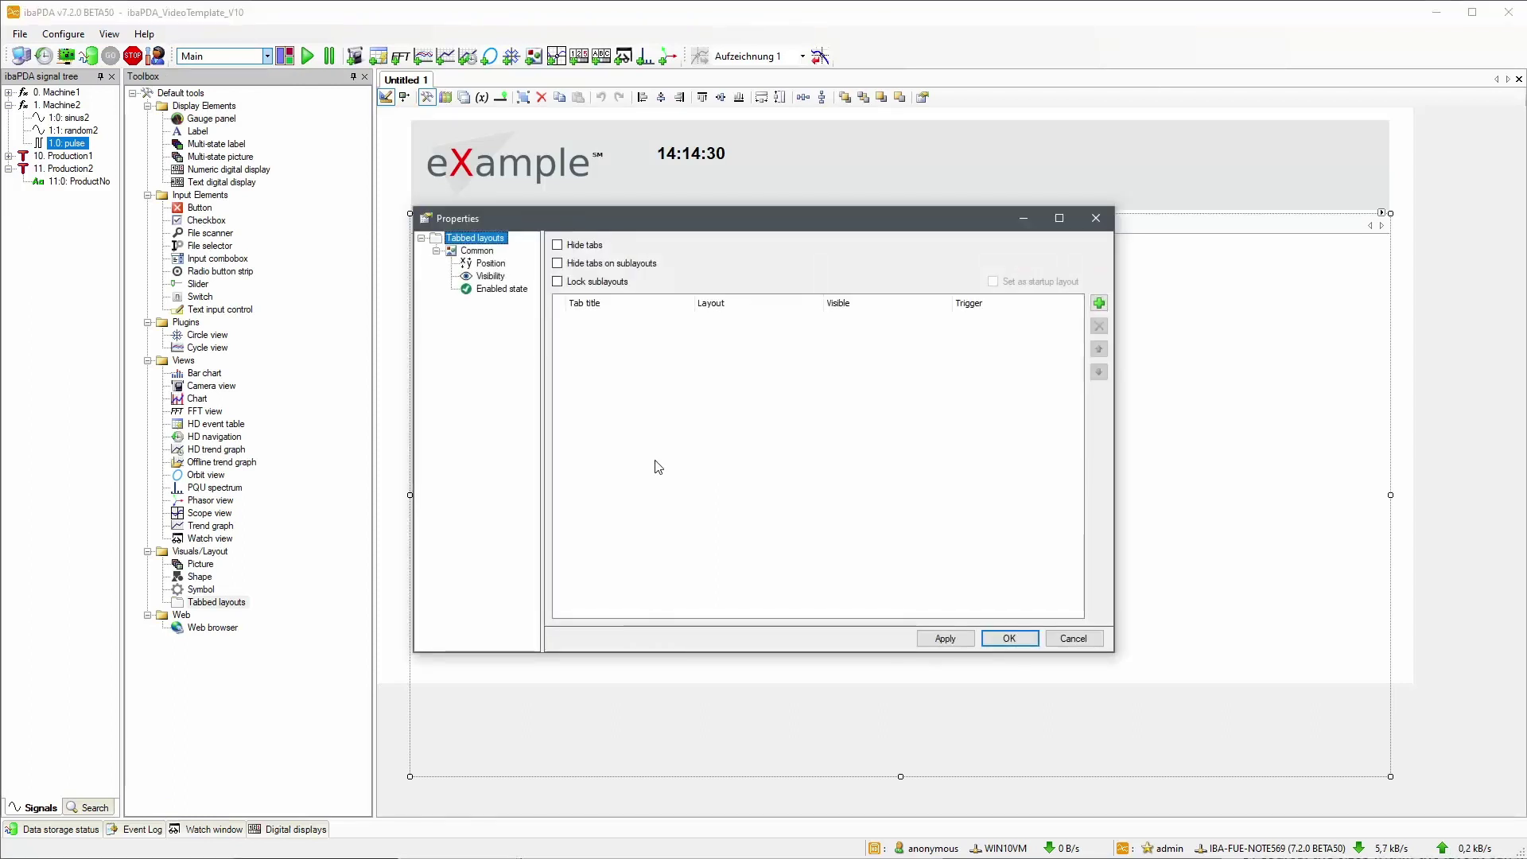
- Add two tabs, Machine 1 and Machine 2, each linked to its layout, and confirm
click(1100, 303)
click(1101, 303)
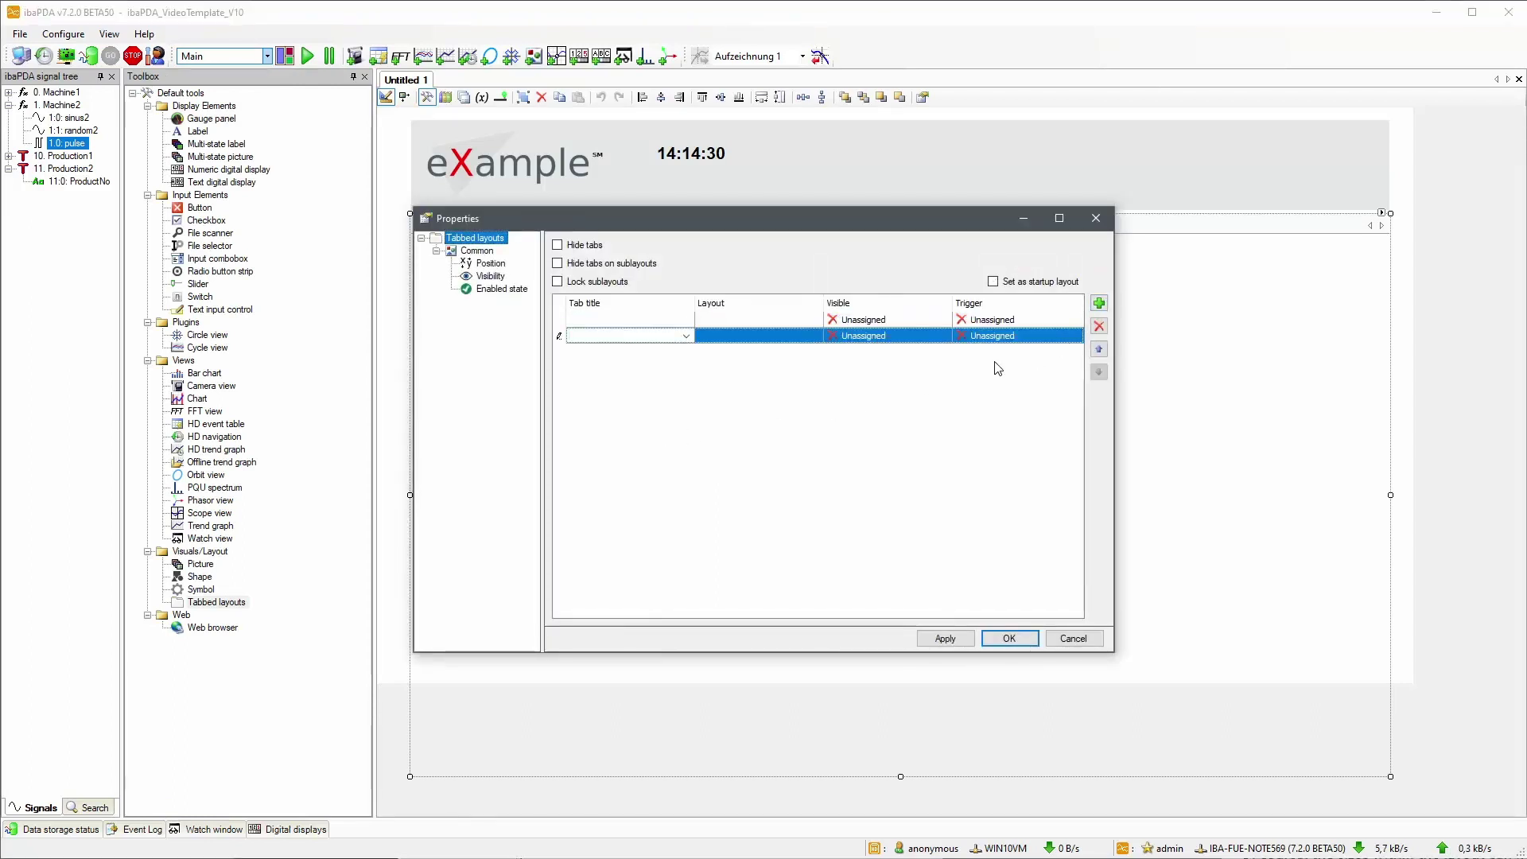
click(801, 321)
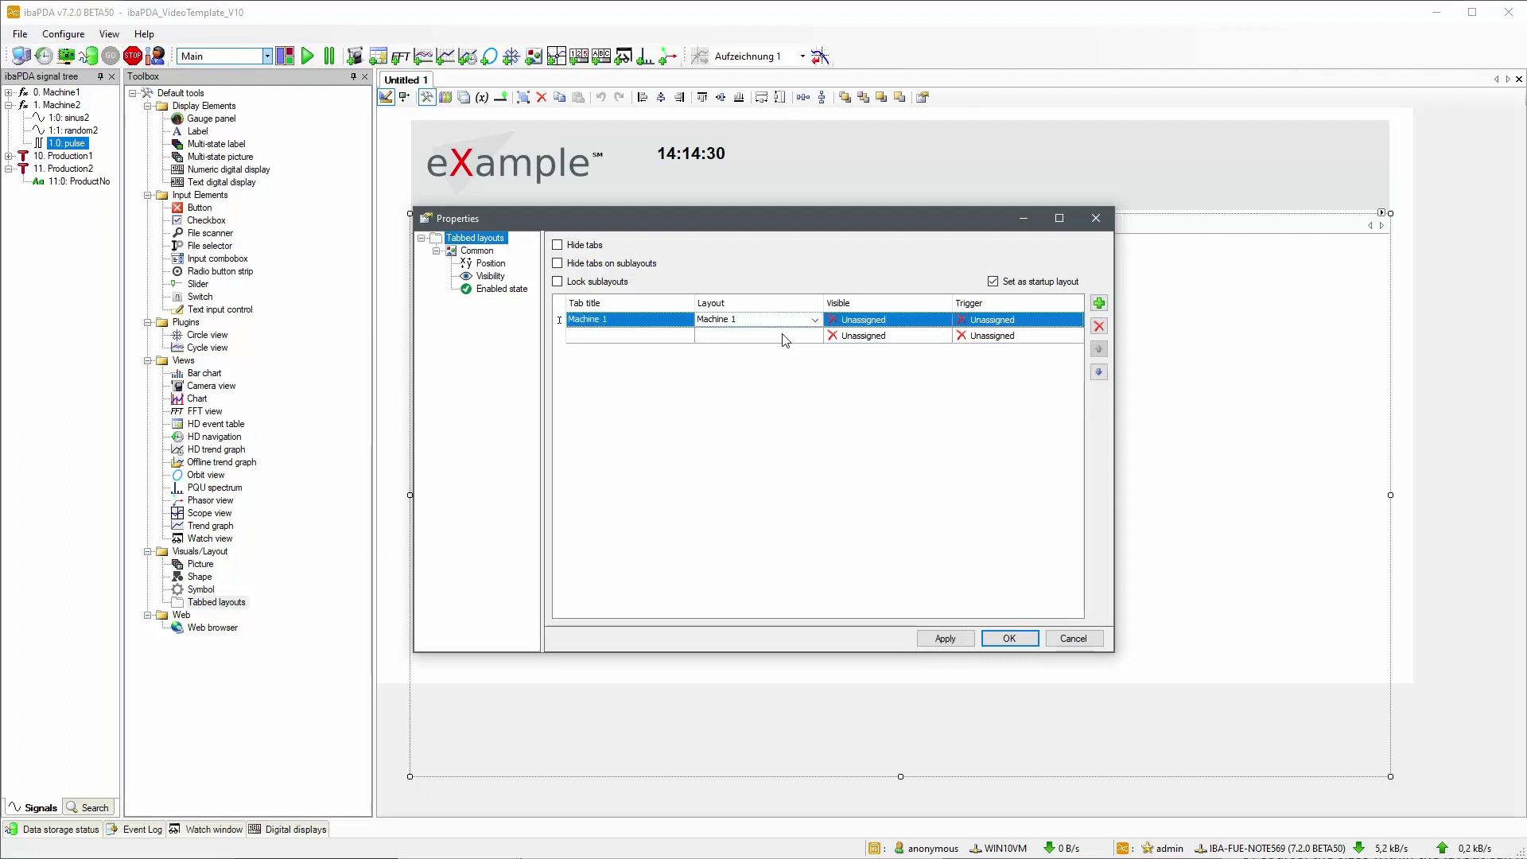
click(796, 336)
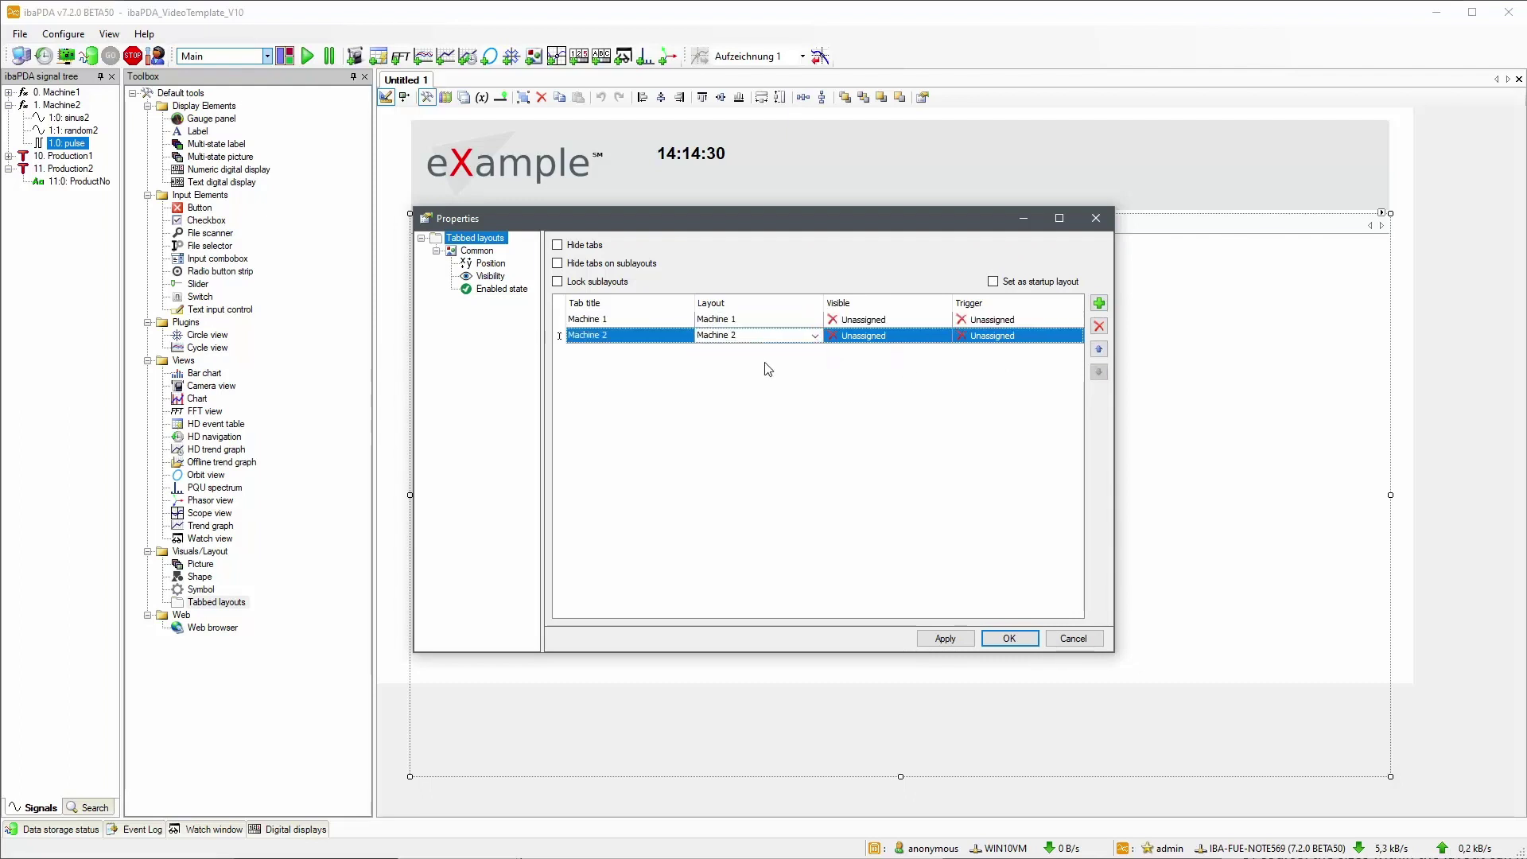
click(1014, 641)
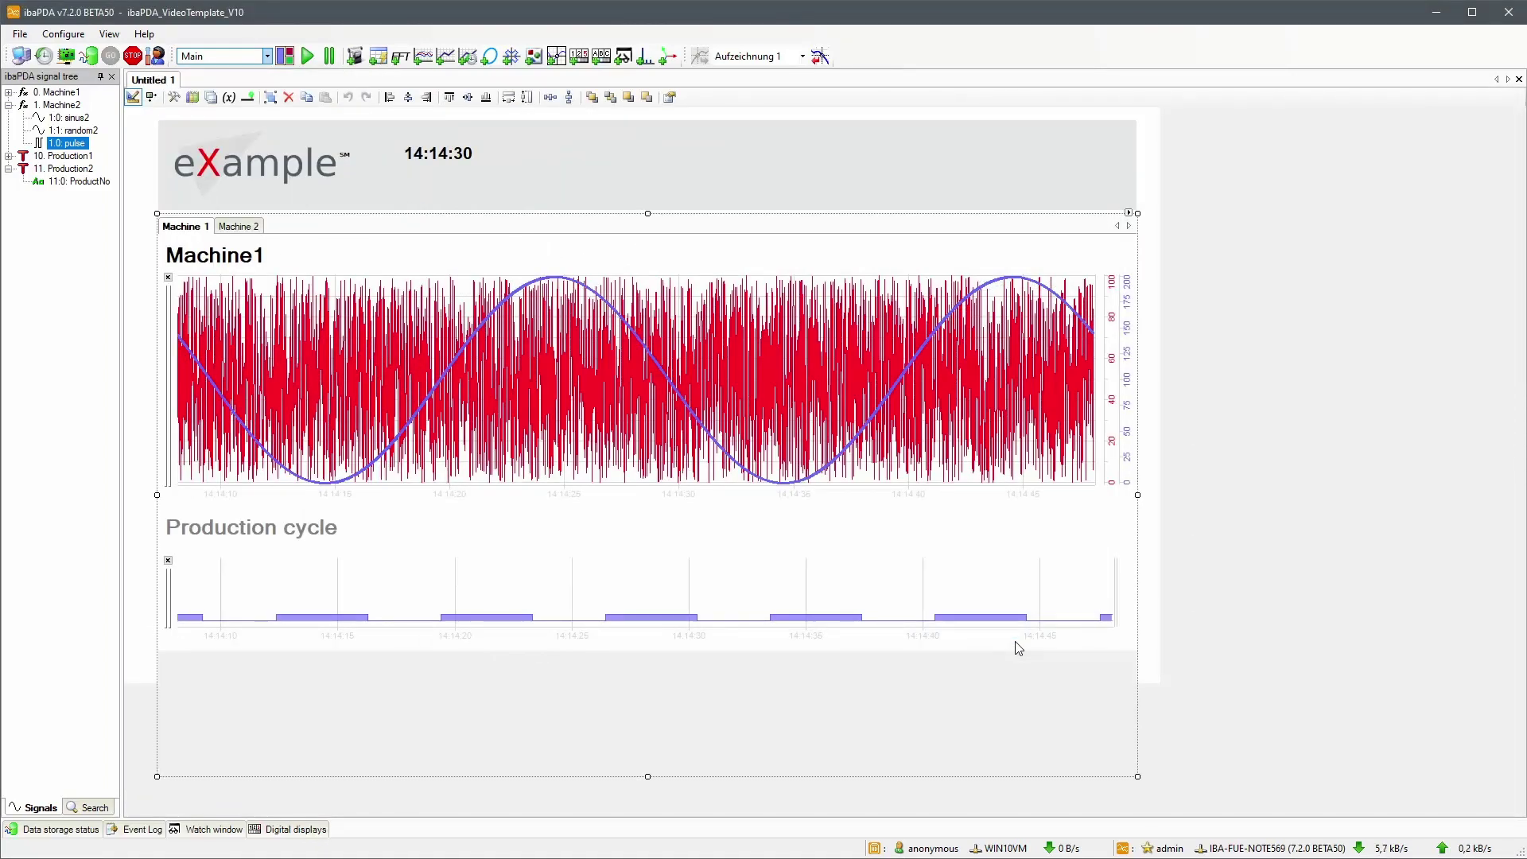
- Exit design mode and switch between the Machine 1 and Machine 2 tabs, ending on Machine 2
click(134, 97)
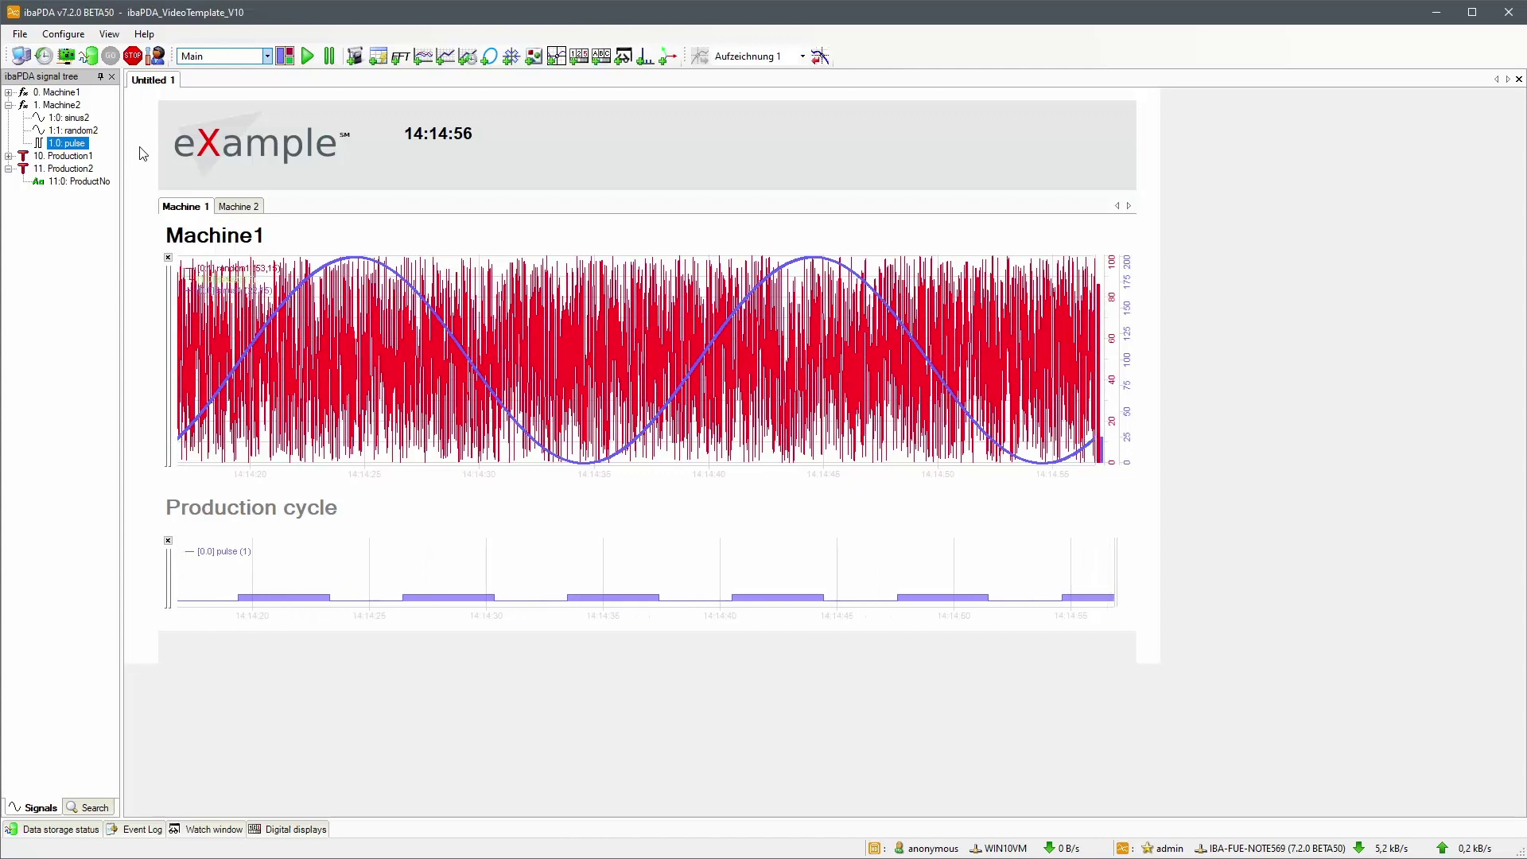
click(239, 206)
click(188, 207)
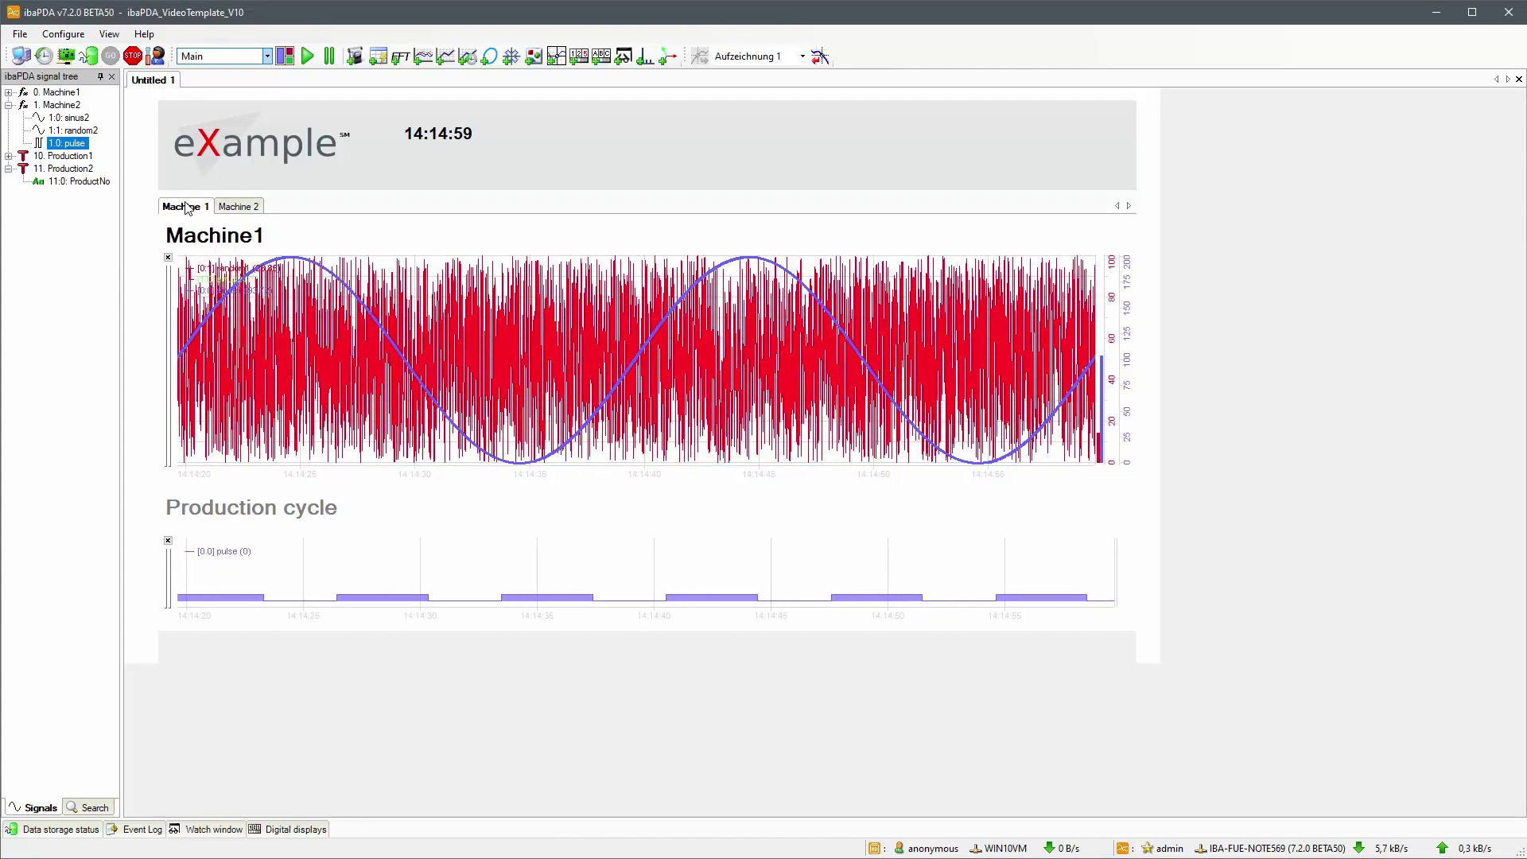
click(238, 207)
click(182, 207)
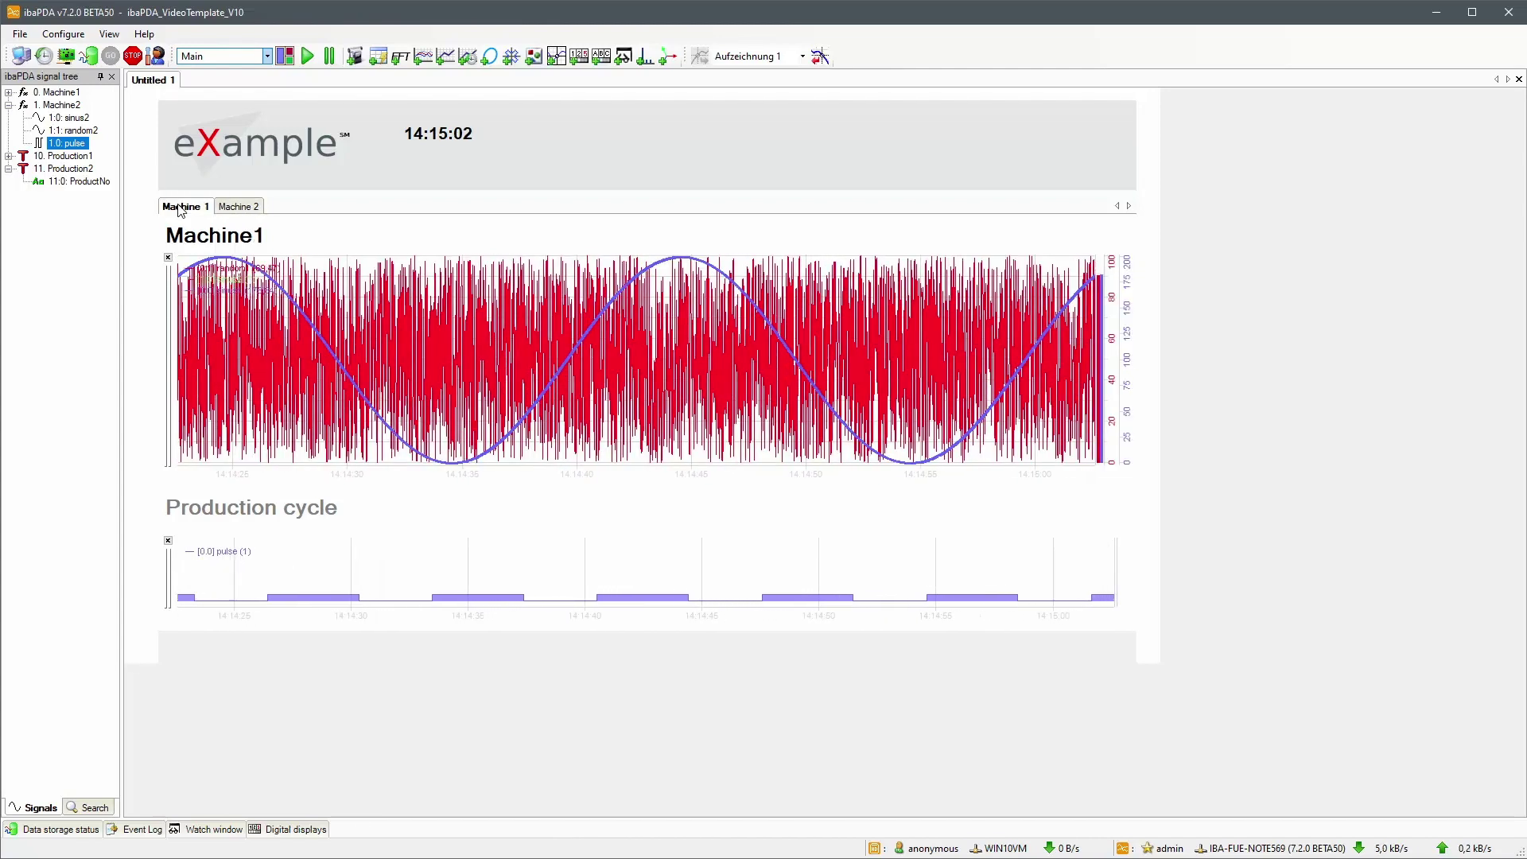
click(245, 207)
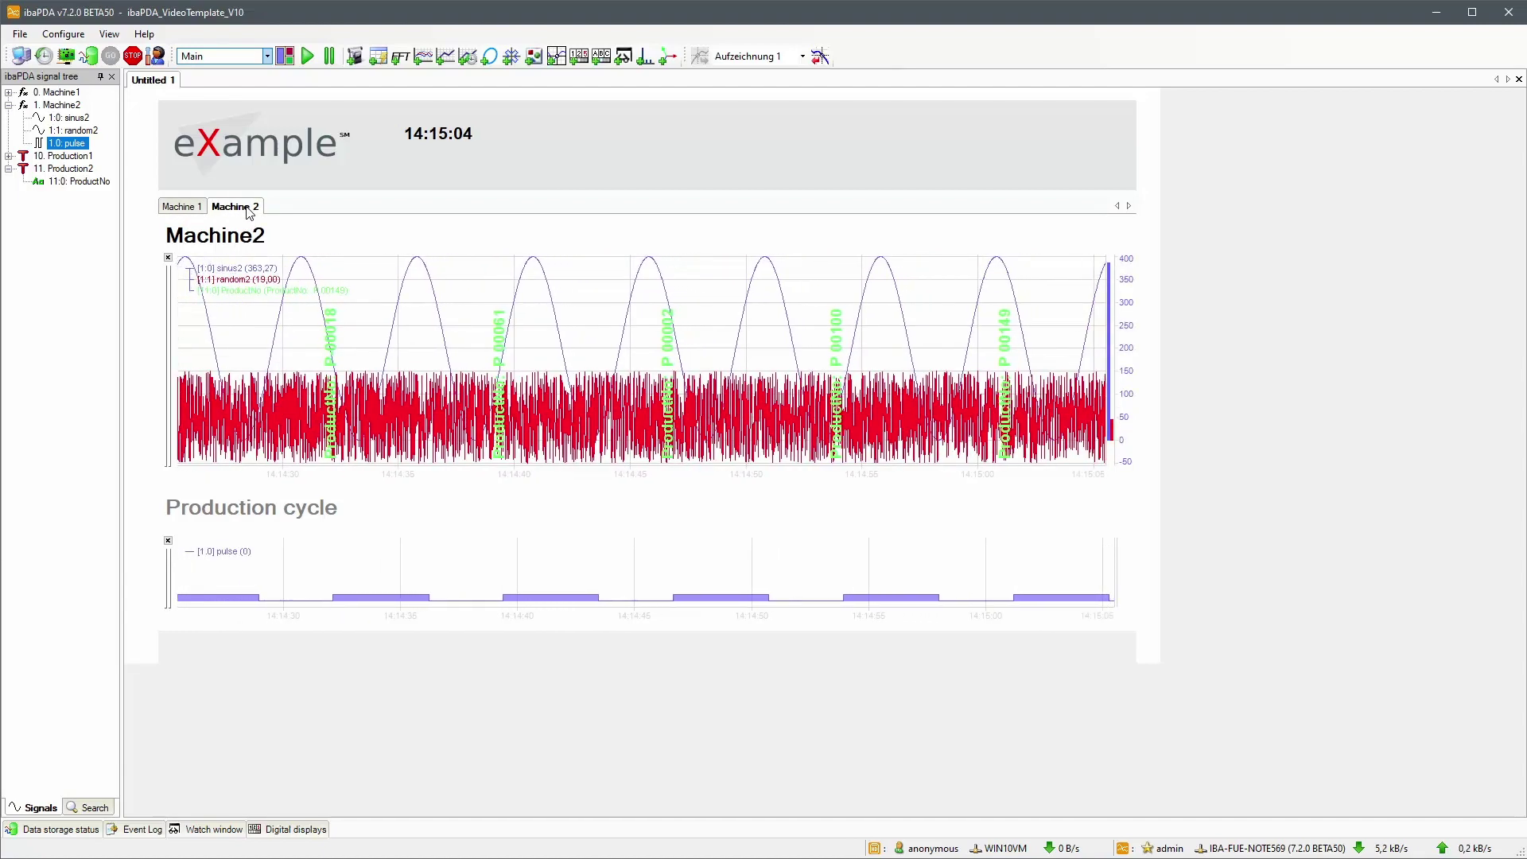